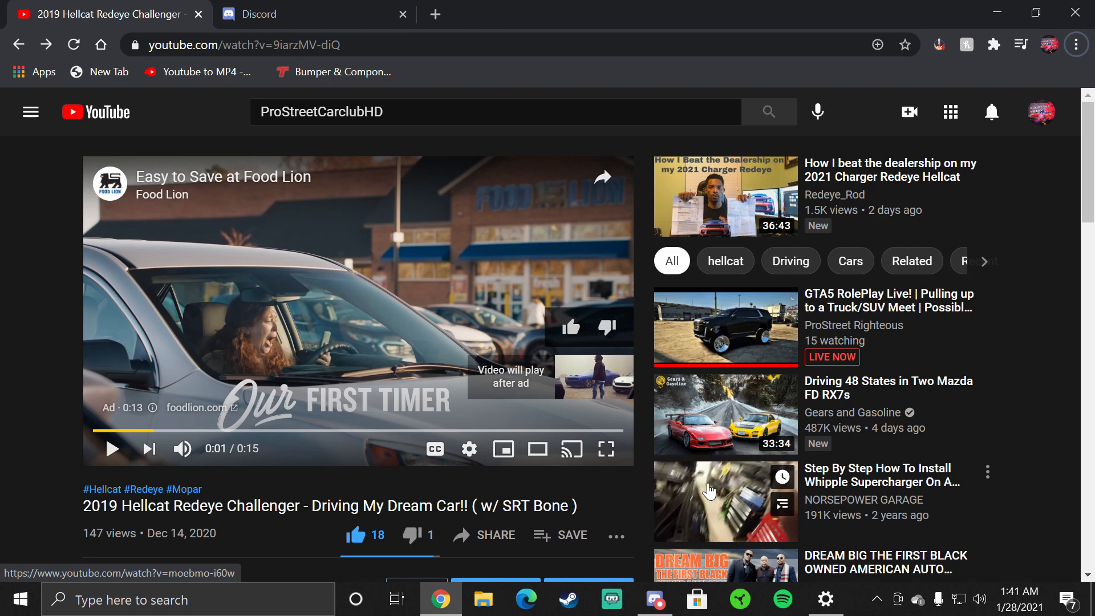
scroll(682, 329, "down", 1)
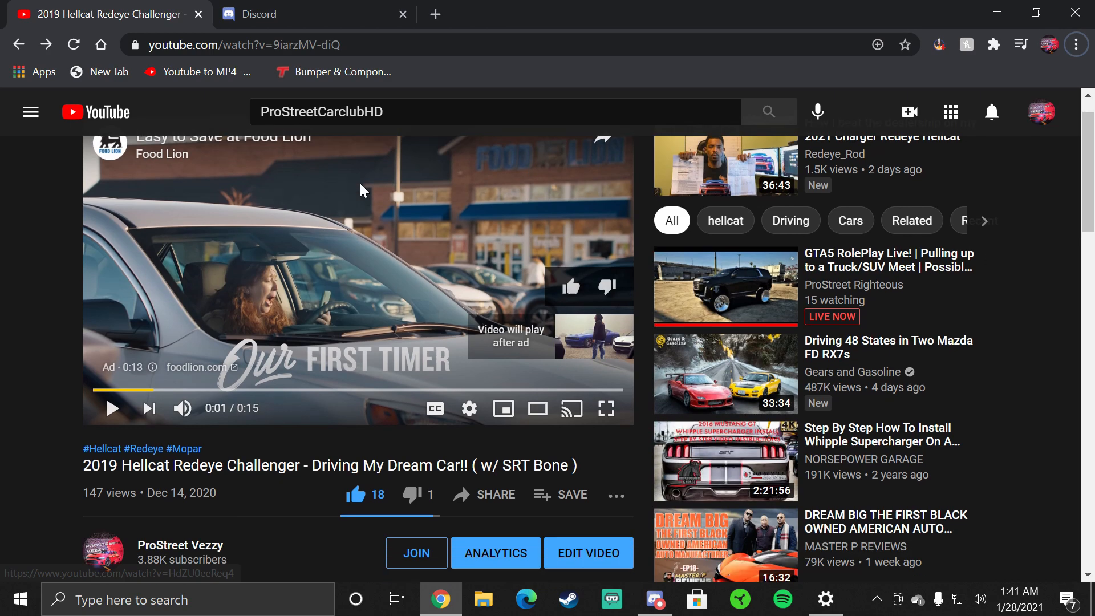
scroll(342, 257, "down", 3)
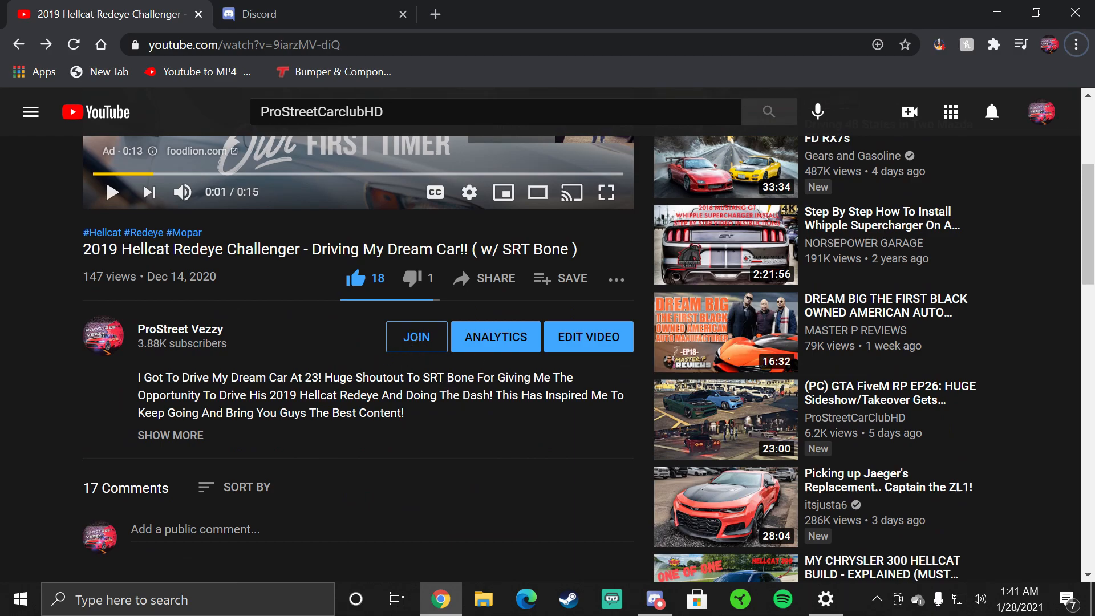
scroll(398, 380, "down", 1)
scroll(397, 379, "up", 4)
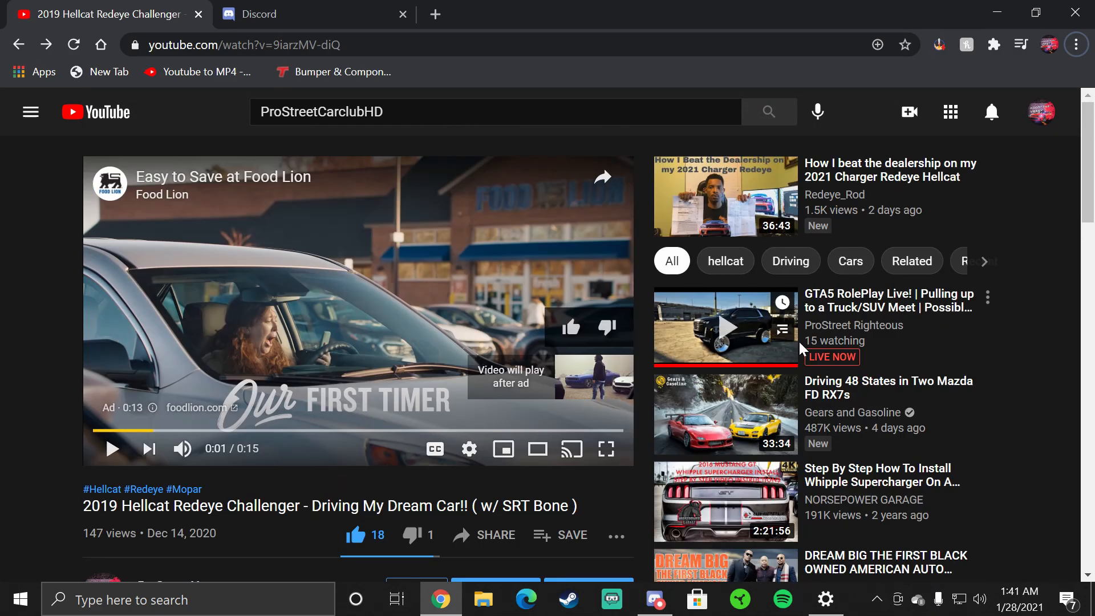
scroll(984, 342, "down", 2)
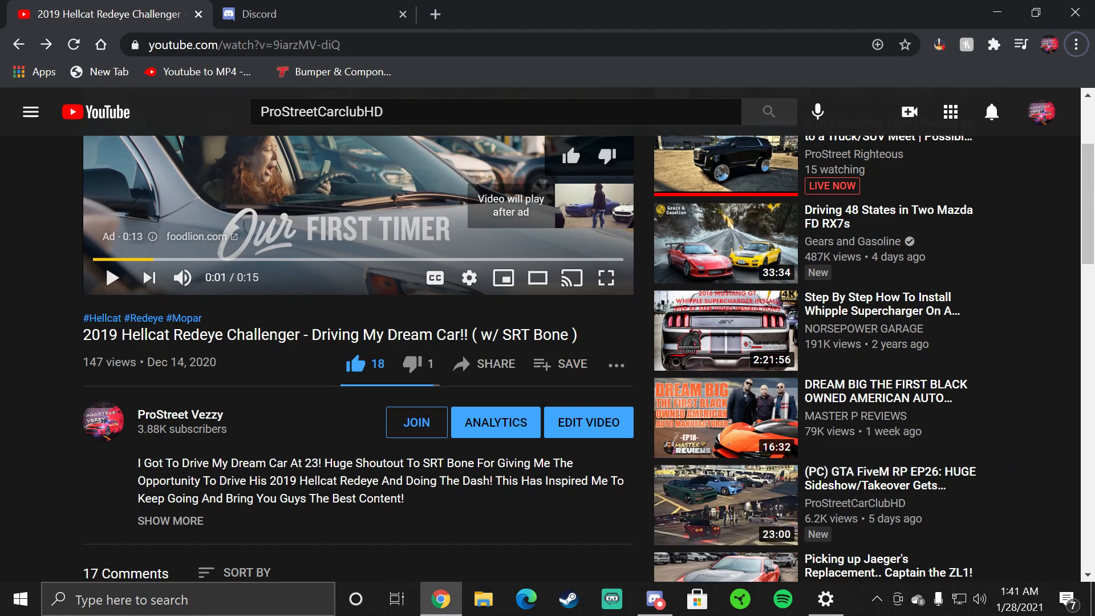
scroll(513, 385, "down", 2)
Expand the video description and copy the Discord invite link from it
left_click(170, 520)
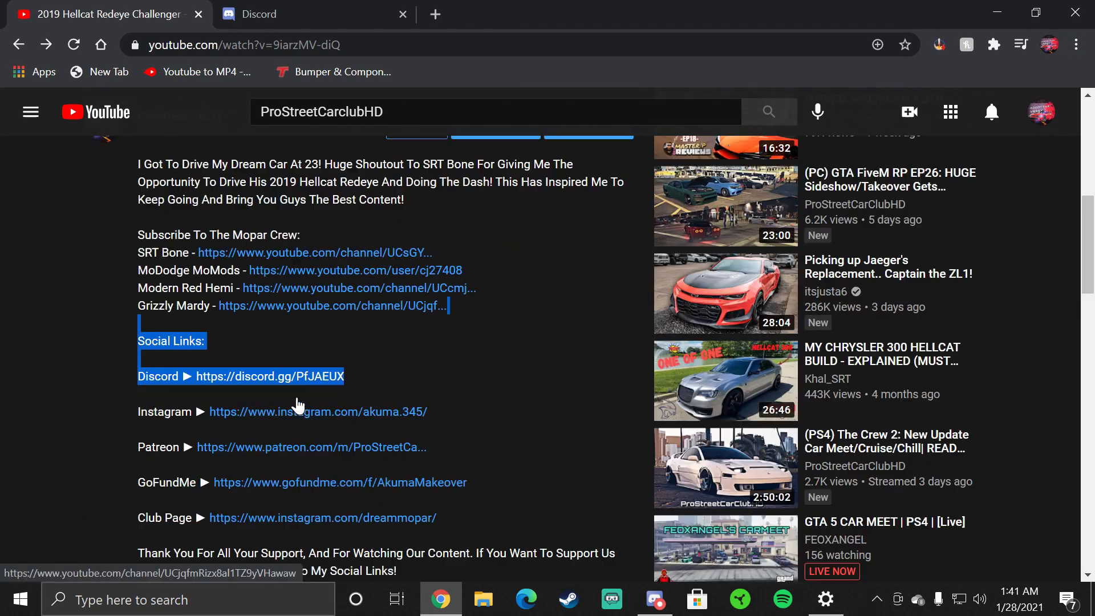
scroll(182, 360, "down", 2)
left_click(51, 334)
left_click_drag(195, 333, 346, 333)
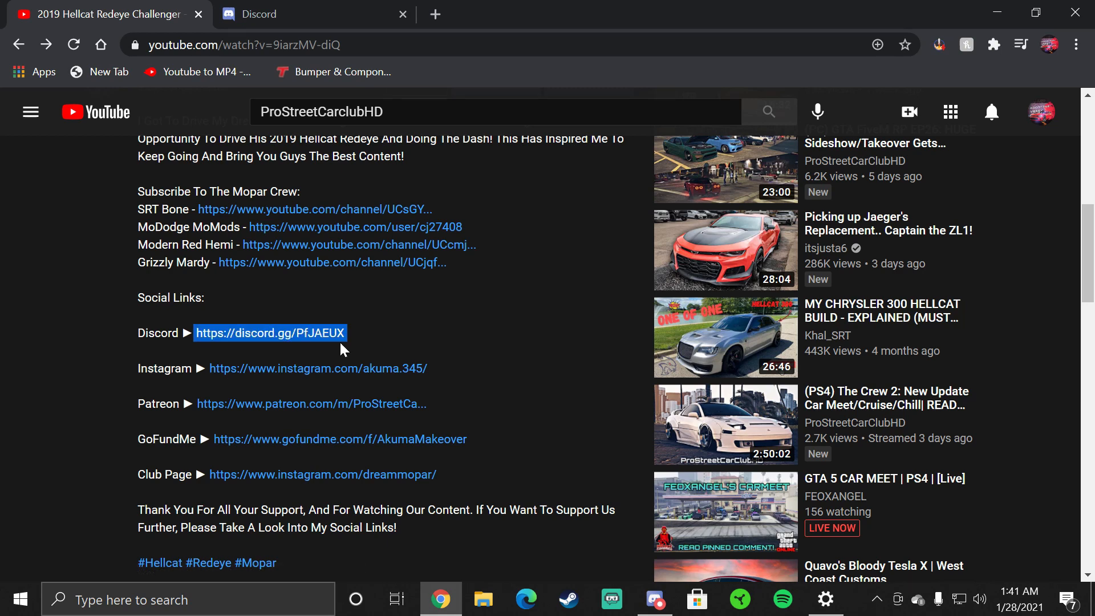
right_click(326, 336)
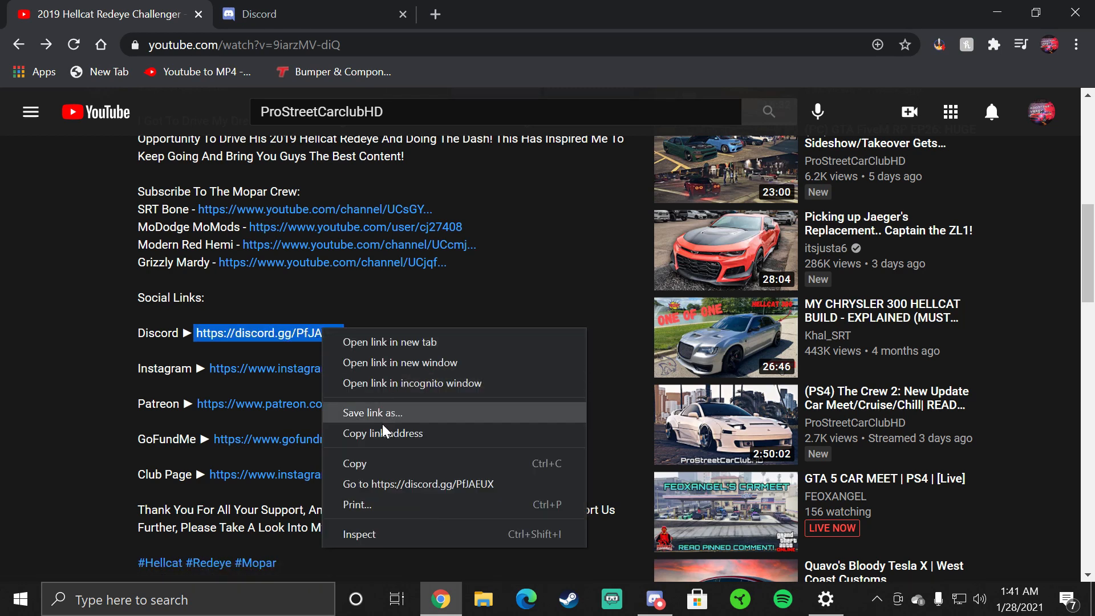
left_click(371, 466)
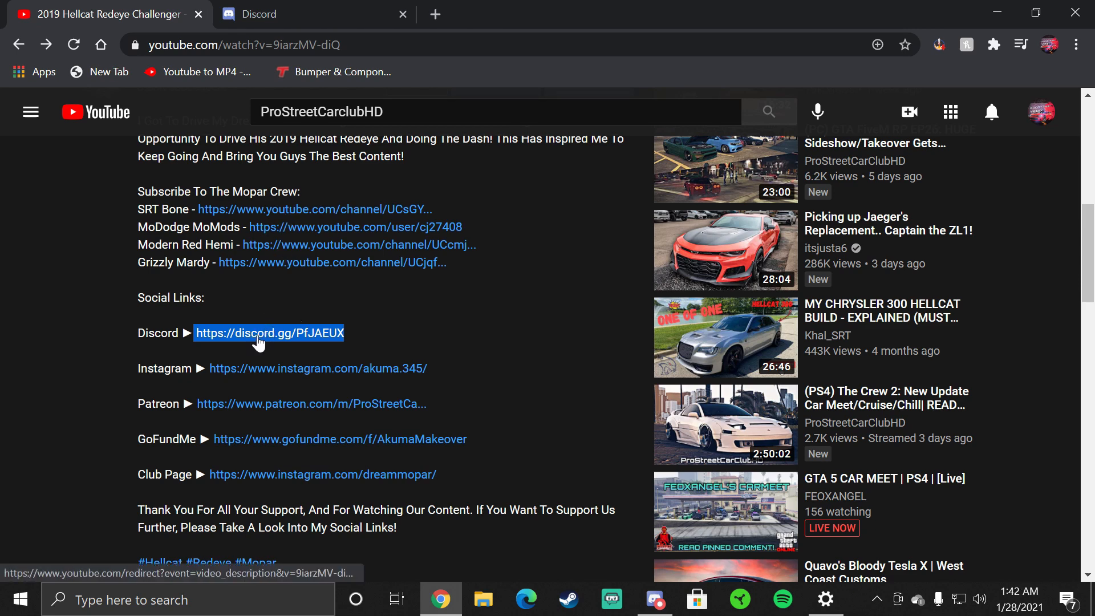
left_click(263, 336)
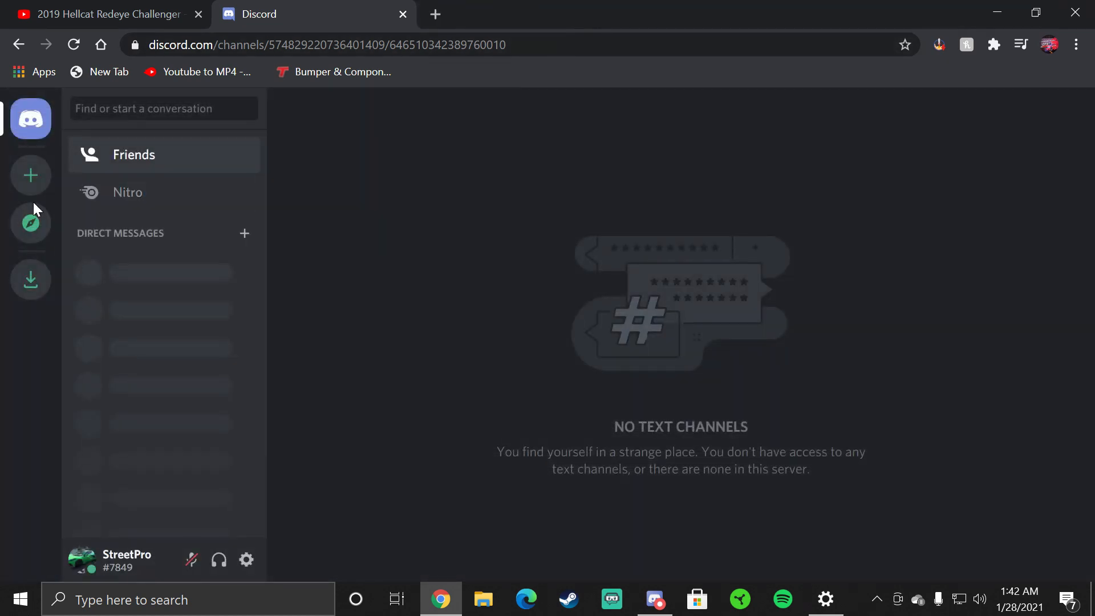
left_click(31, 177)
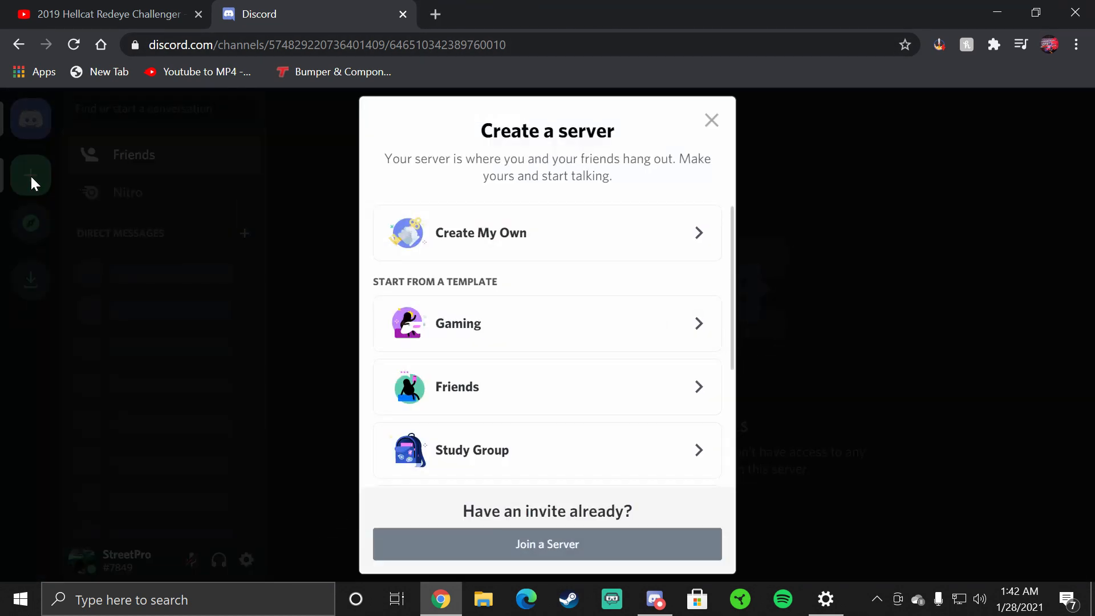
left_click(534, 553)
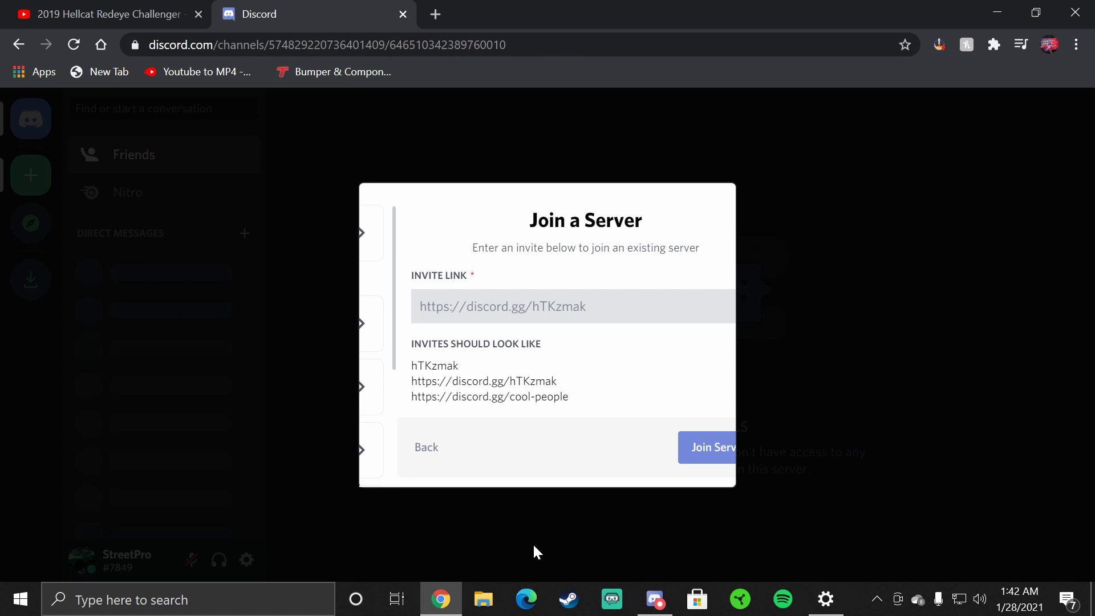
right_click(448, 325)
left_click(490, 439)
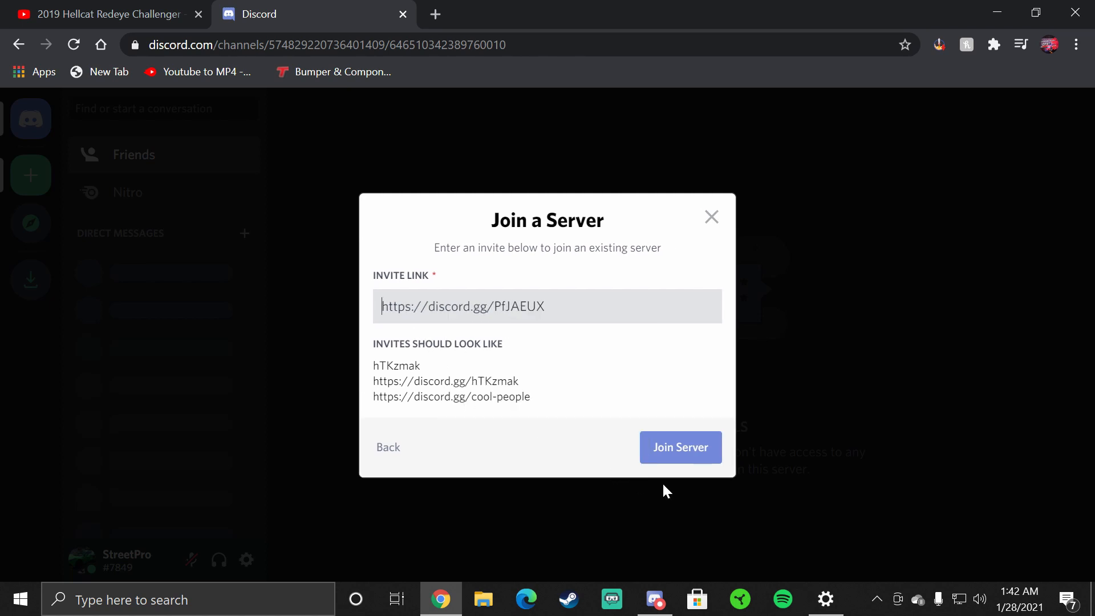
left_click(681, 447)
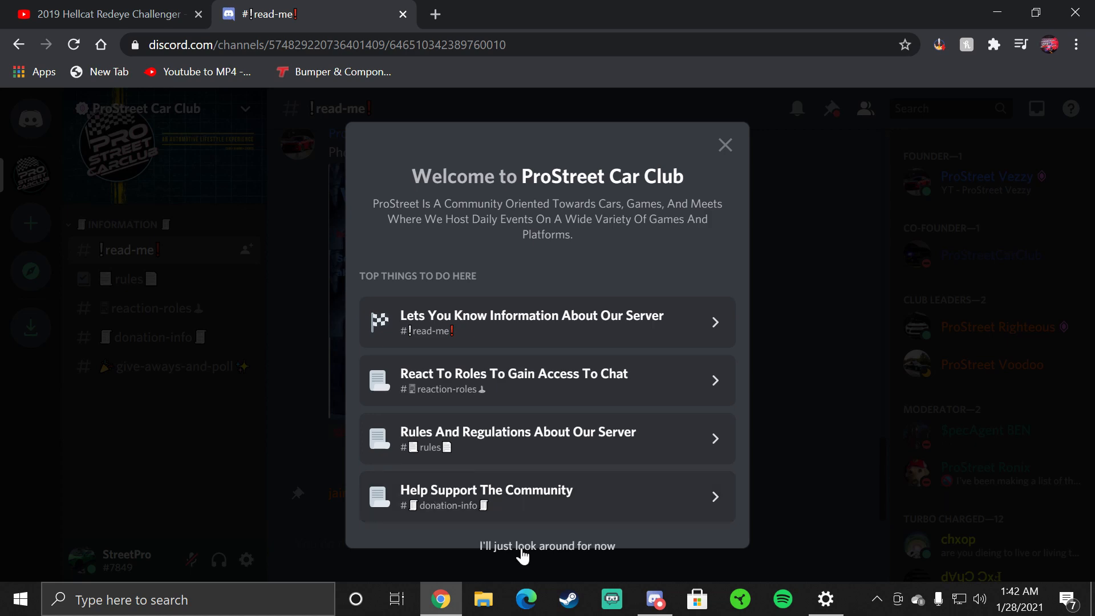
Dismiss the welcome overview with 'I'll just look around for now'
left_click(541, 547)
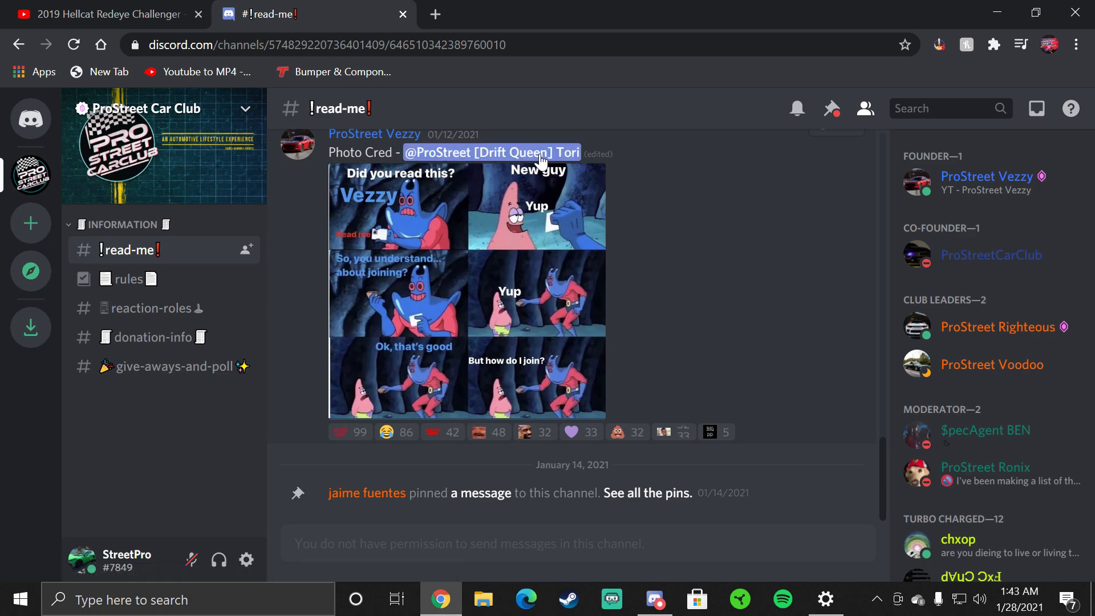
scroll(458, 338, "up", 5)
scroll(445, 360, "up", 2)
scroll(445, 360, "up", 10)
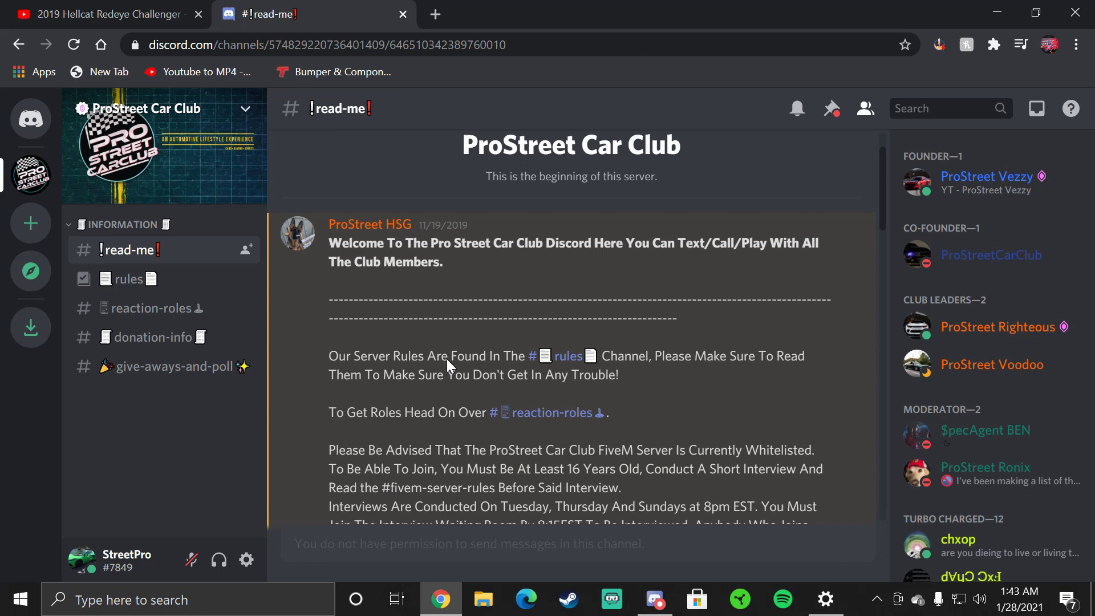
scroll(444, 360, "up", 3)
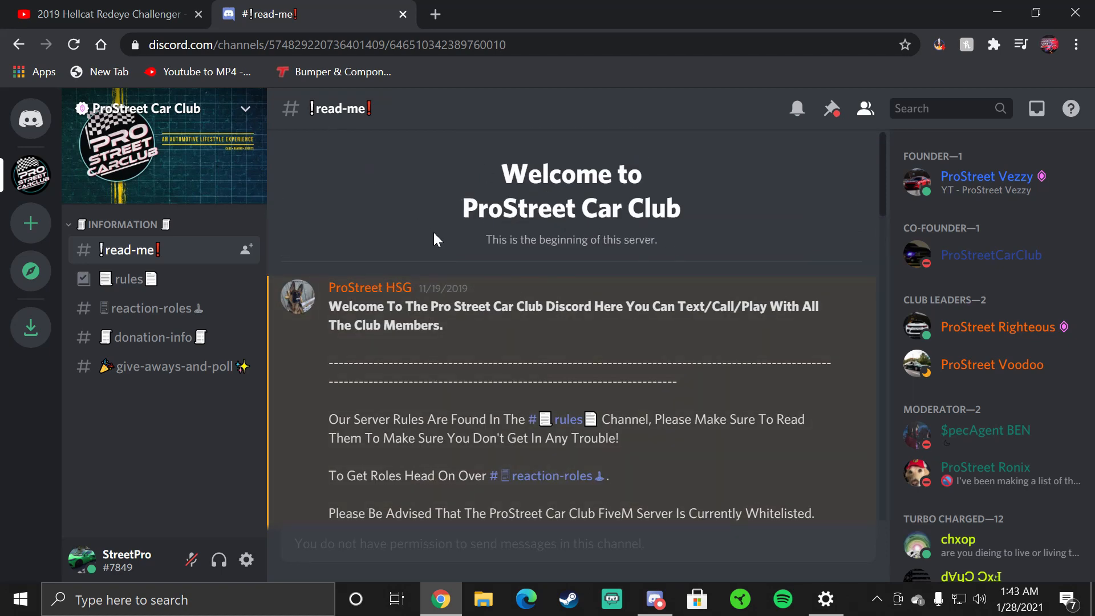
scroll(436, 240, "down", 3)
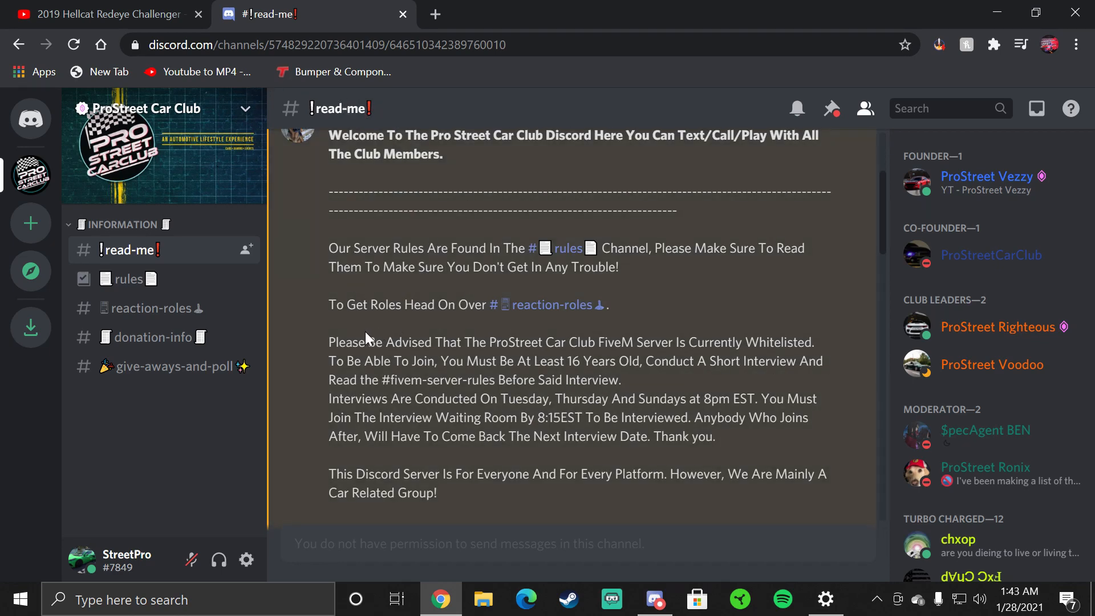
left_click_drag(329, 341, 776, 444)
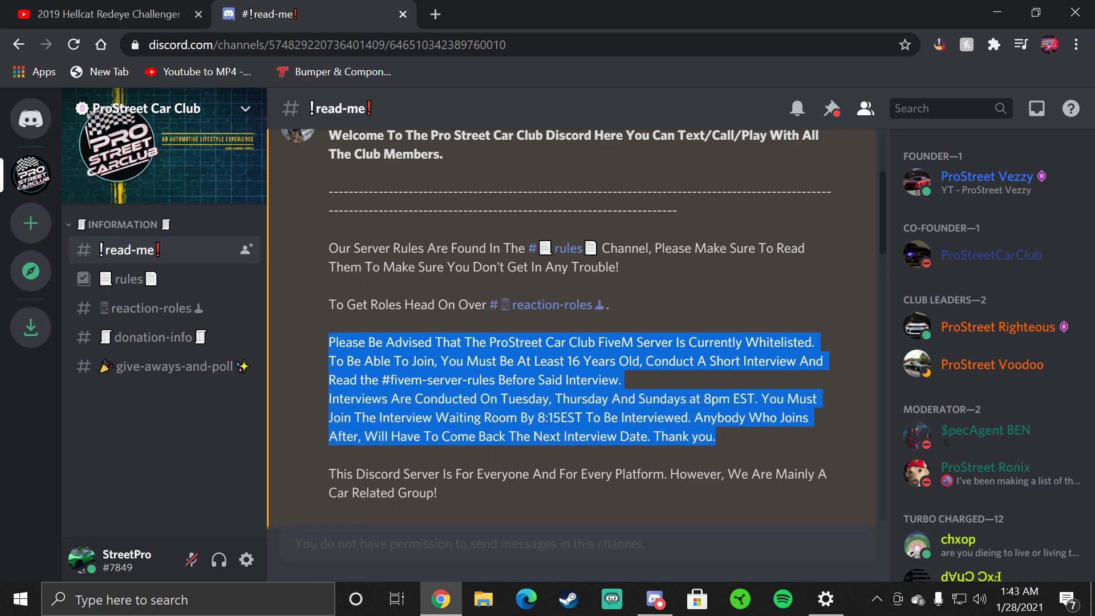
left_click(565, 479)
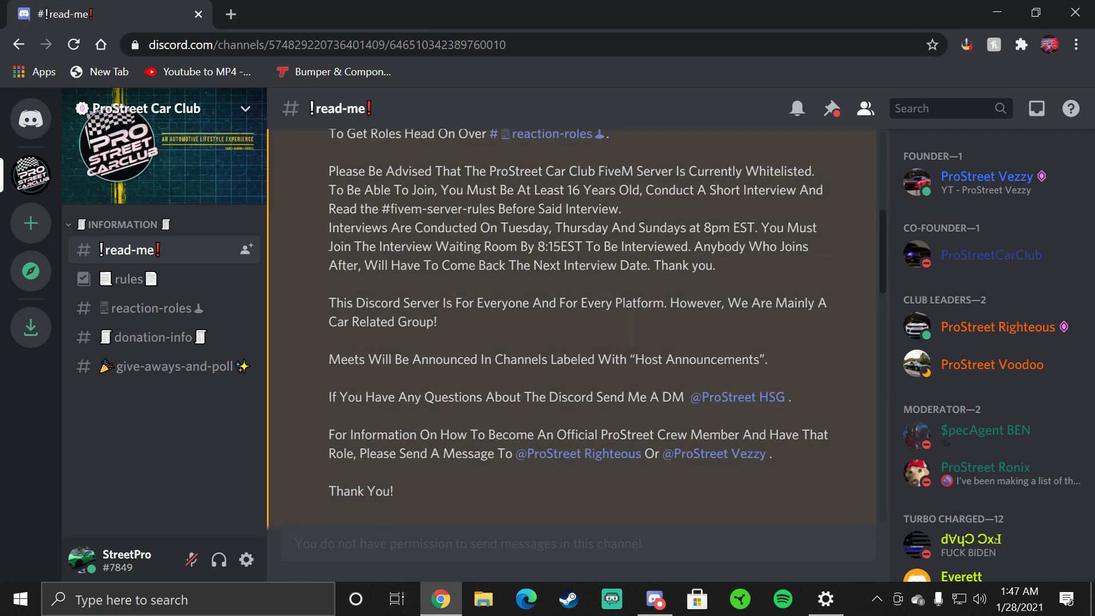
scroll(556, 282, "down", 1)
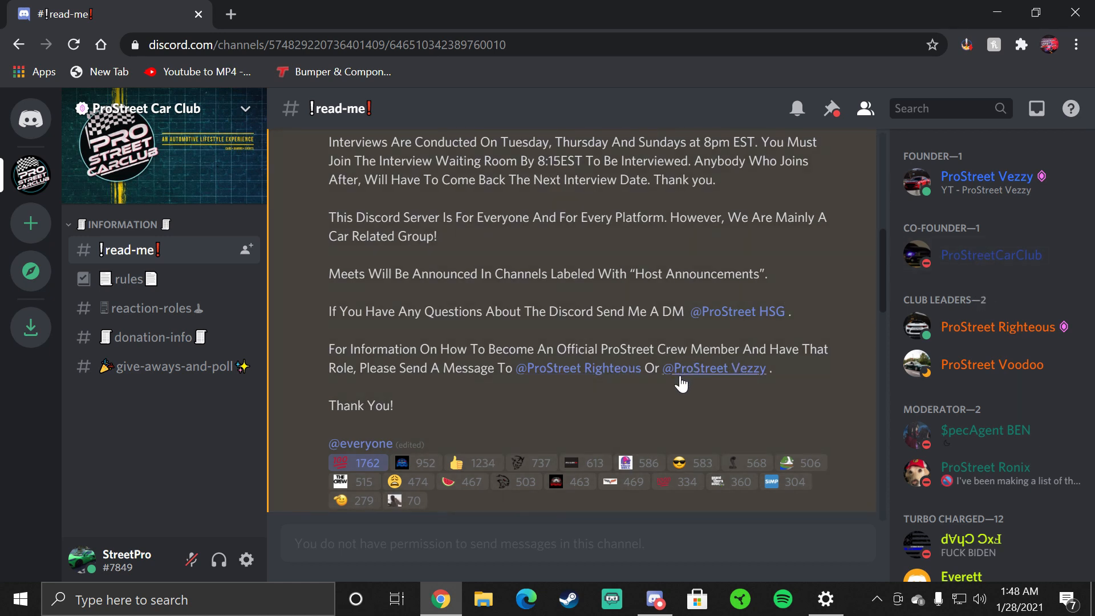
scroll(530, 371, "down", 3)
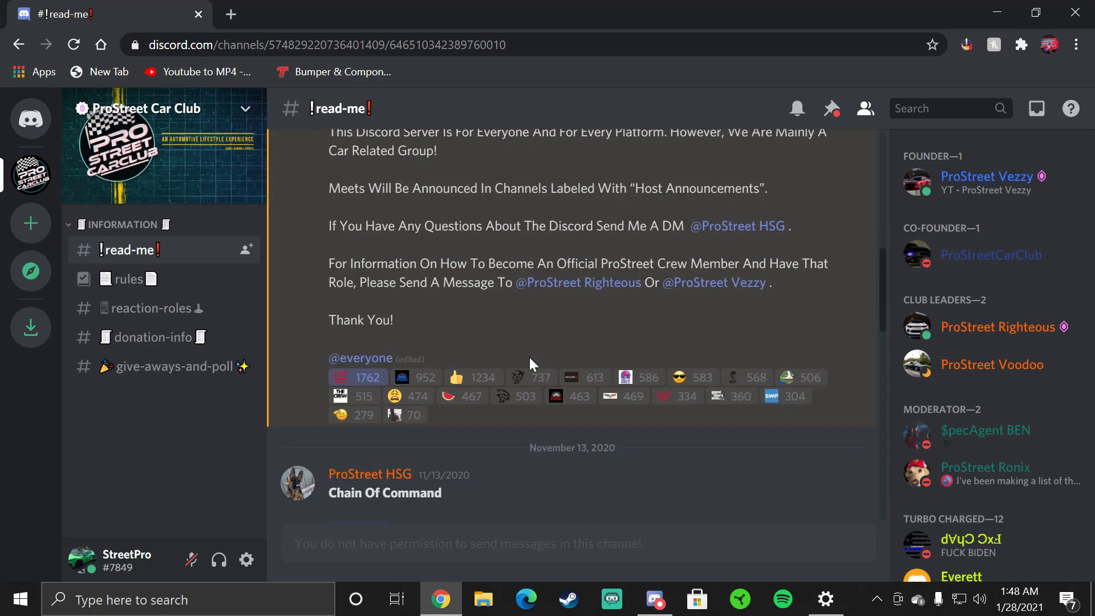
scroll(548, 368, "down", 3)
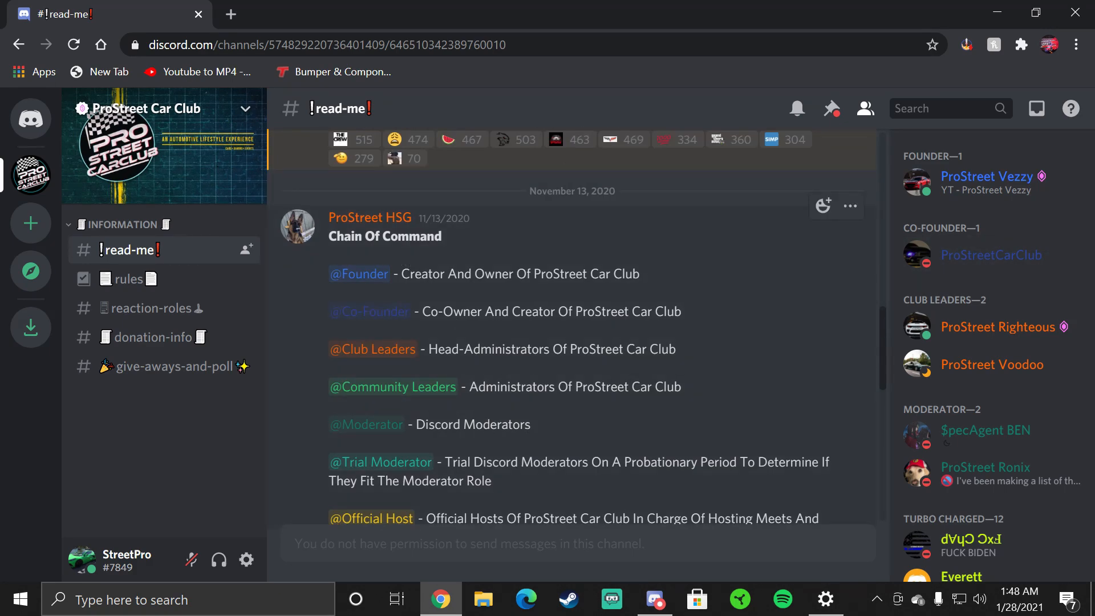
scroll(547, 342, "down", 3)
scroll(547, 343, "down", 3)
scroll(547, 343, "down", 3)
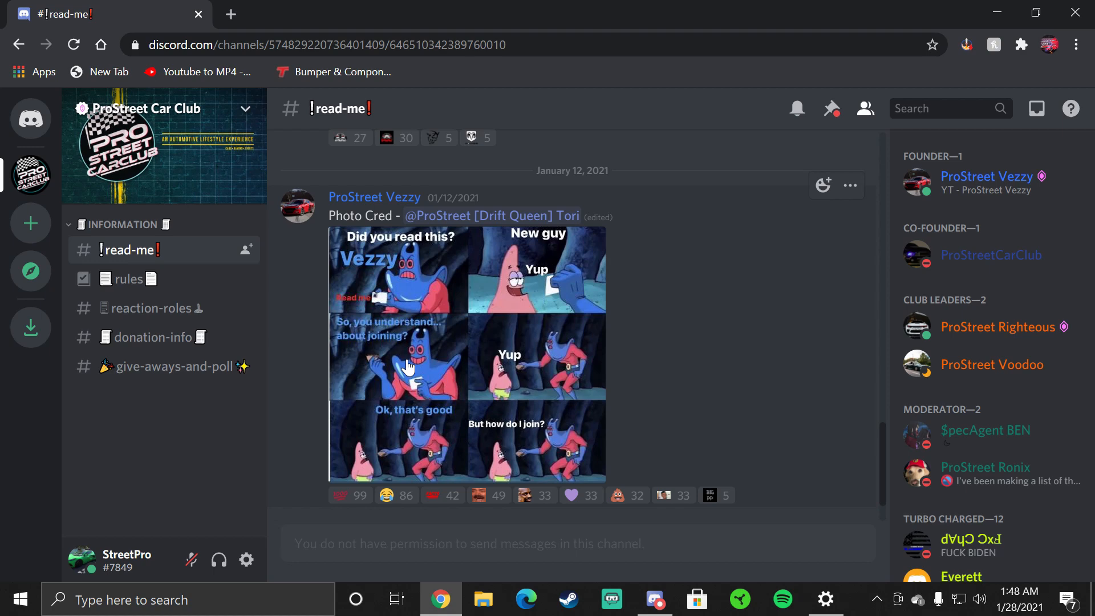
scroll(547, 342, "down", 2)
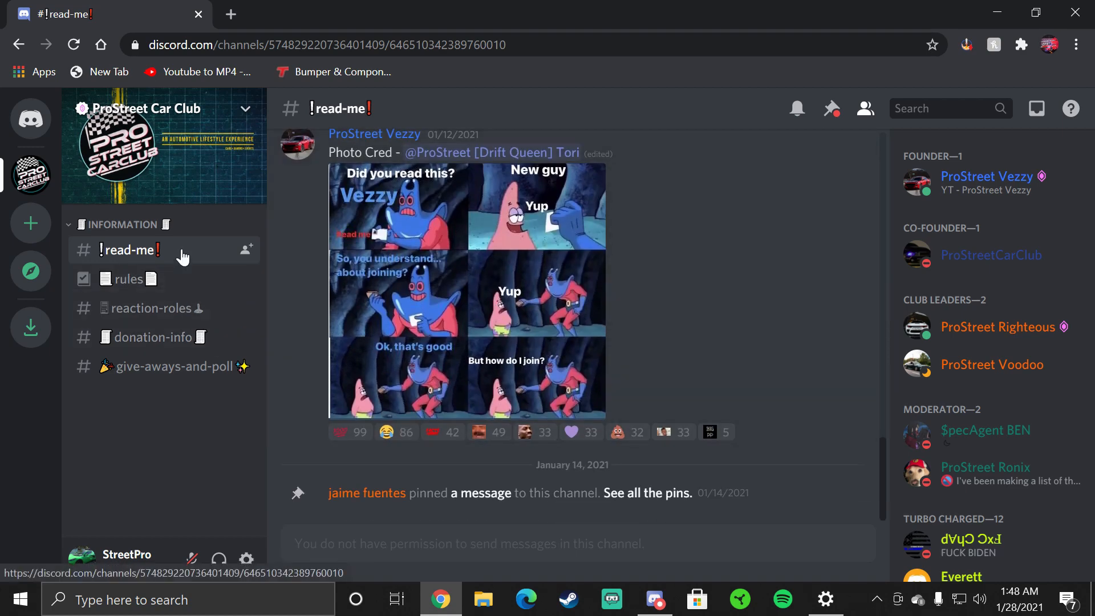
Go to reaction-roles and claim the PC and PlayStation platform roles
left_click(128, 279)
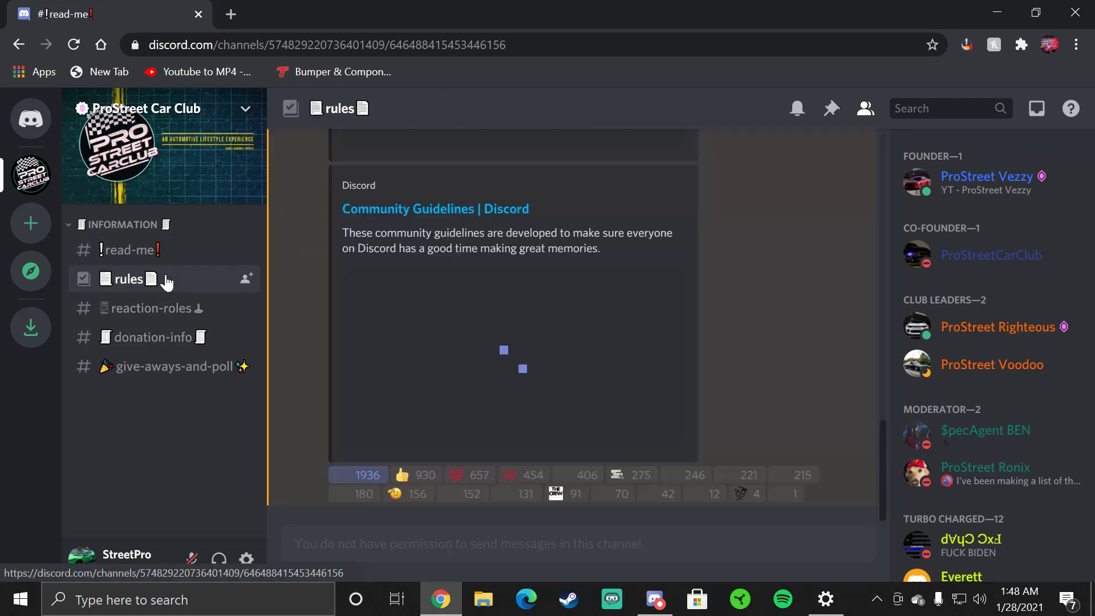
scroll(479, 325, "down", 3)
scroll(490, 333, "up", 5)
scroll(489, 333, "up", 4)
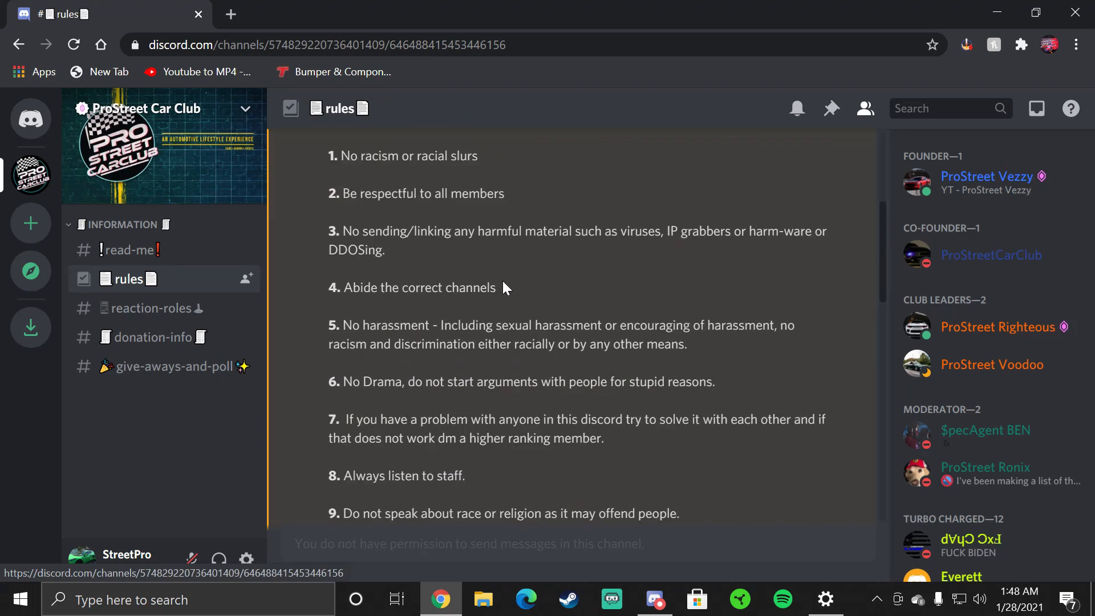
scroll(427, 343, "up", 4)
scroll(380, 361, "down", 2)
scroll(380, 361, "down", 3)
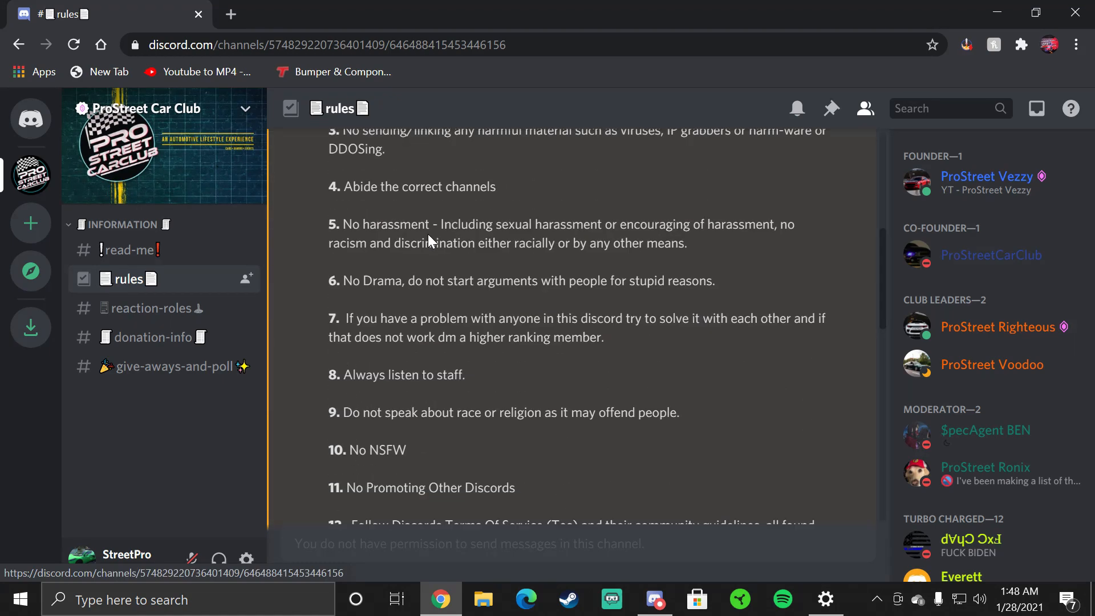
scroll(513, 342, "down", 3)
scroll(611, 342, "down", 4)
left_click(151, 308)
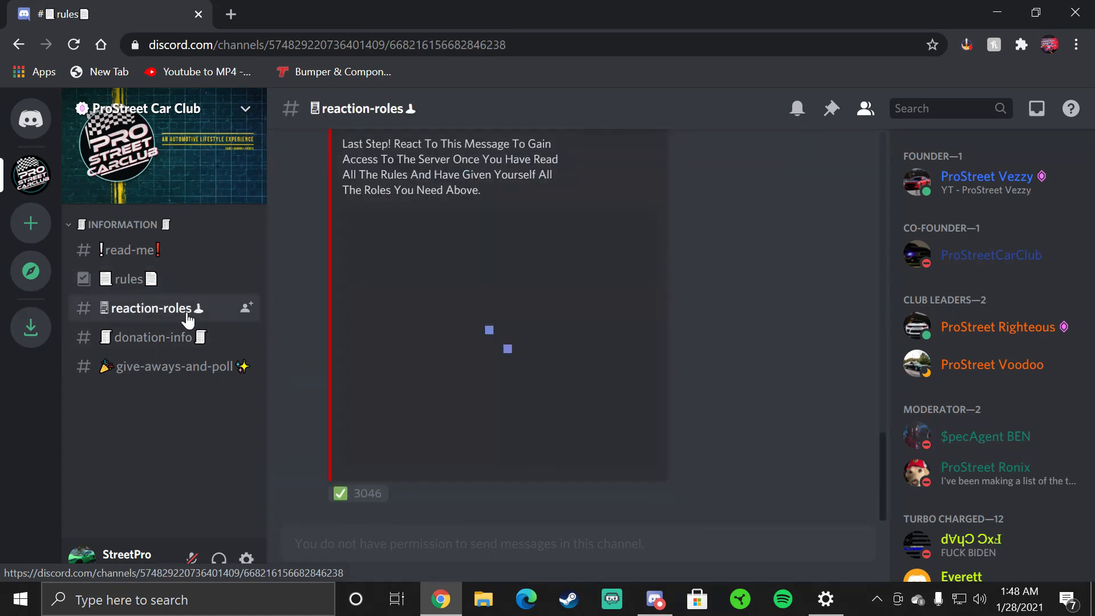
scroll(513, 325, "up", 3)
scroll(520, 330, "up", 5)
scroll(519, 330, "up", 4)
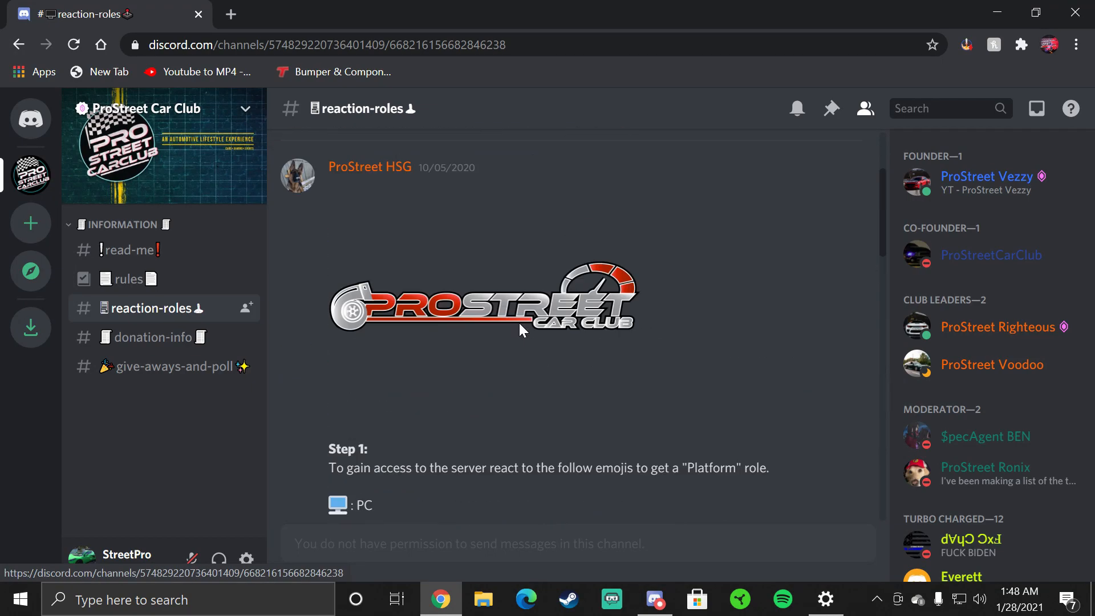
scroll(519, 329, "up", 3)
scroll(519, 329, "down", 4)
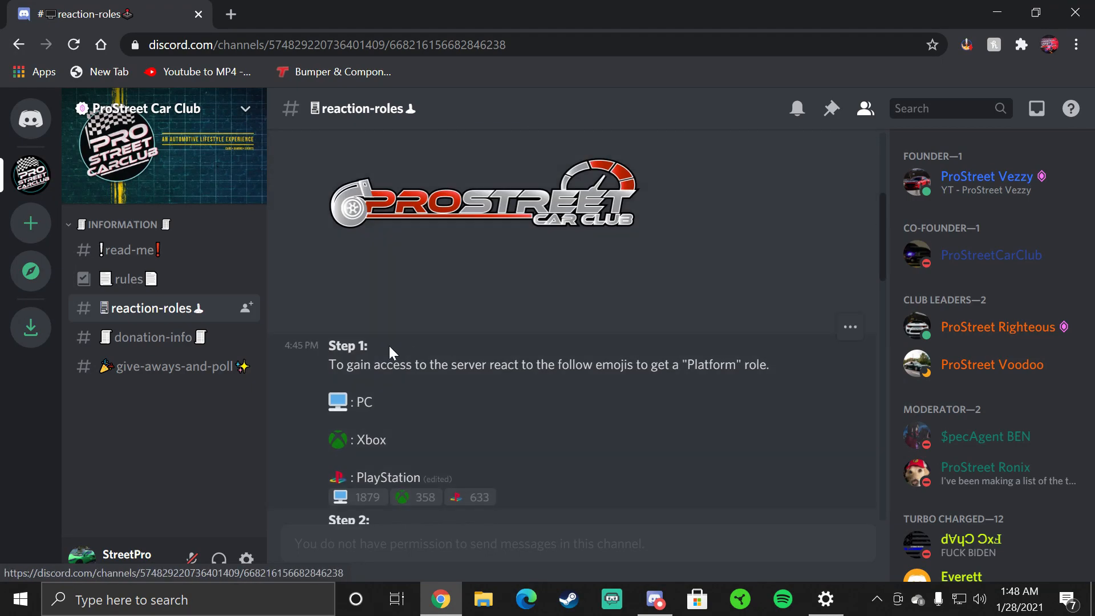
scroll(389, 346, "down", 1)
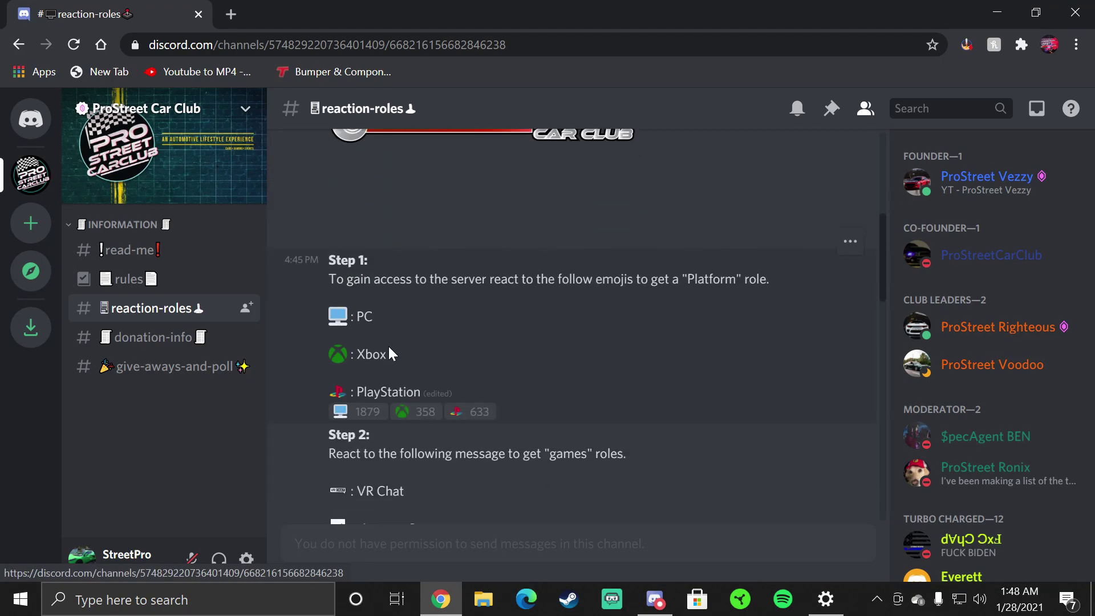
left_click(357, 411)
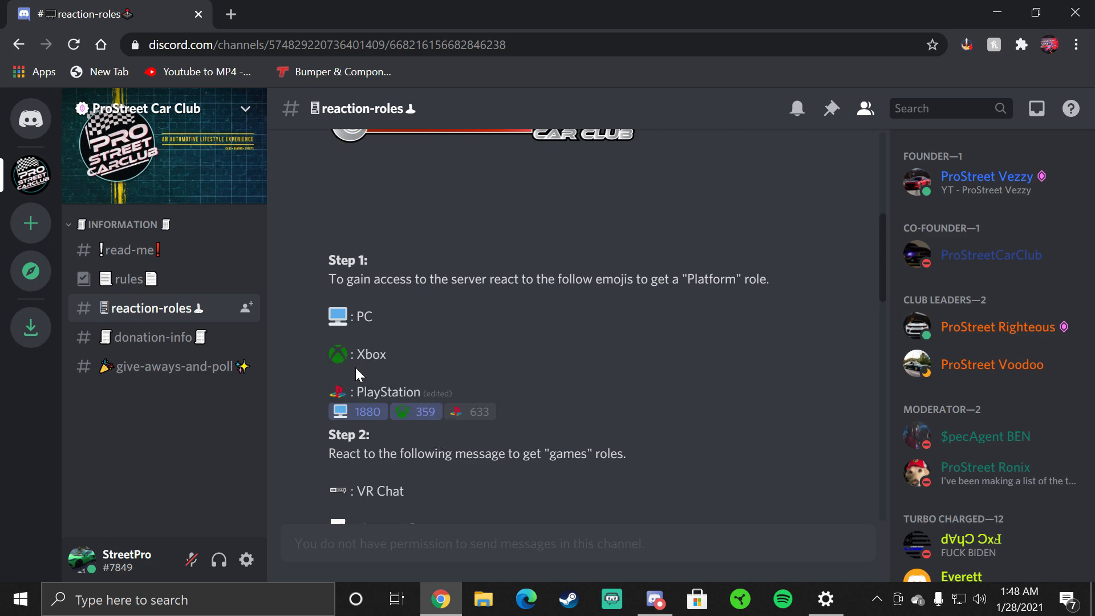
left_click(483, 413)
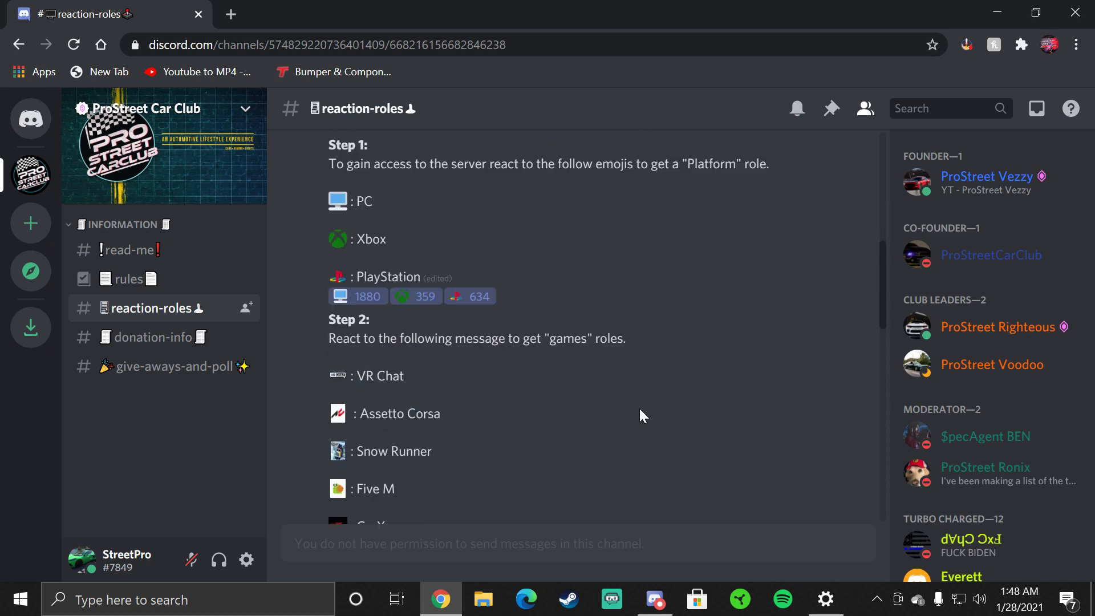
scroll(641, 415, "down", 2)
scroll(427, 299, "down", 2)
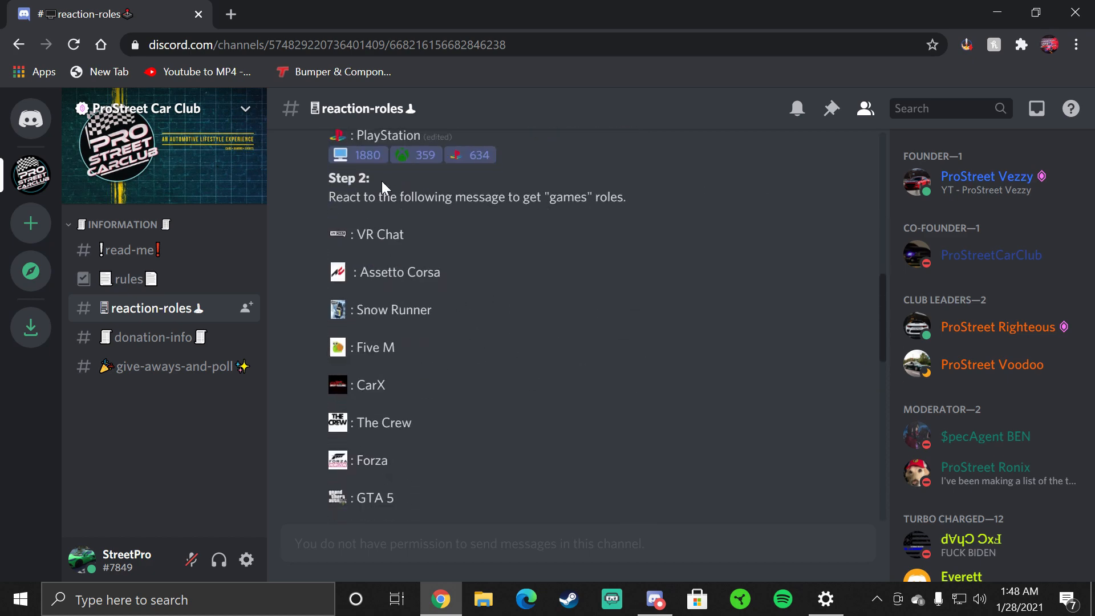
scroll(390, 256, "down", 2)
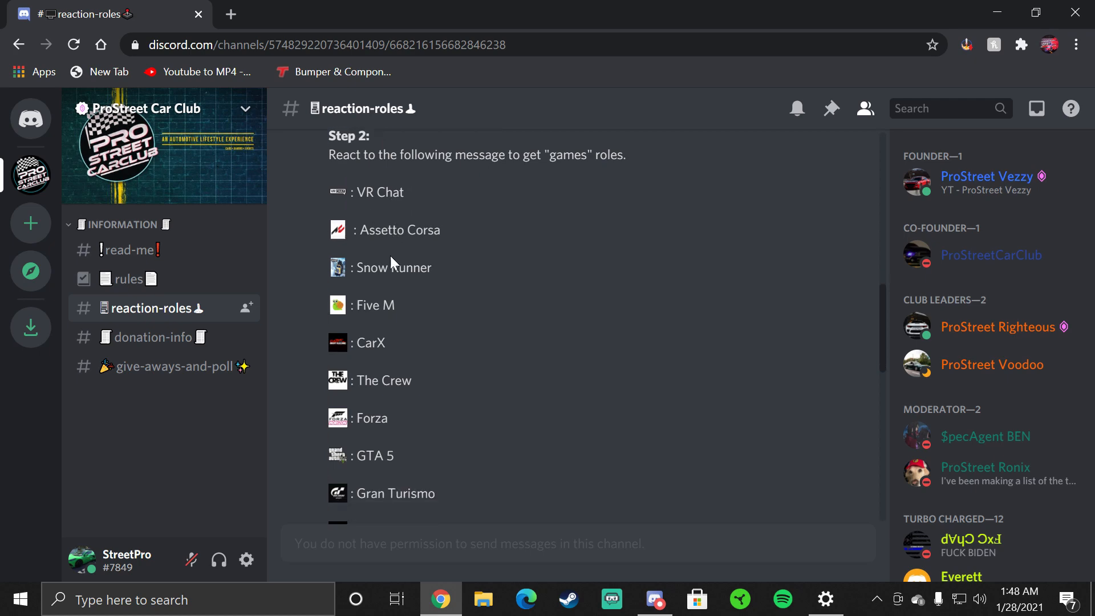
scroll(496, 308, "down", 3)
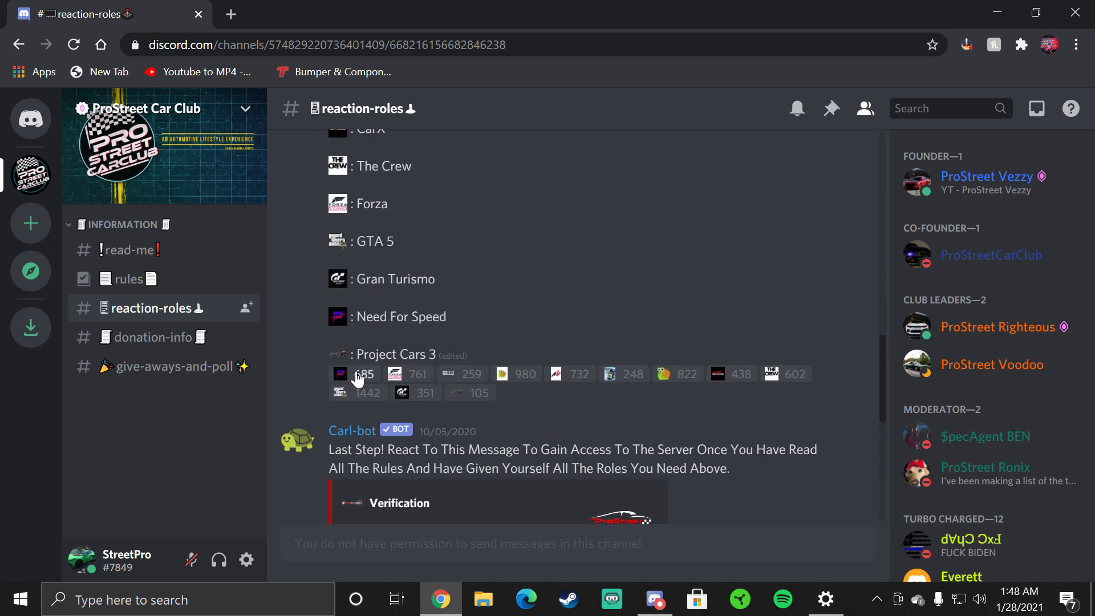
React to every game emoji to claim all the game roles
left_click(403, 374)
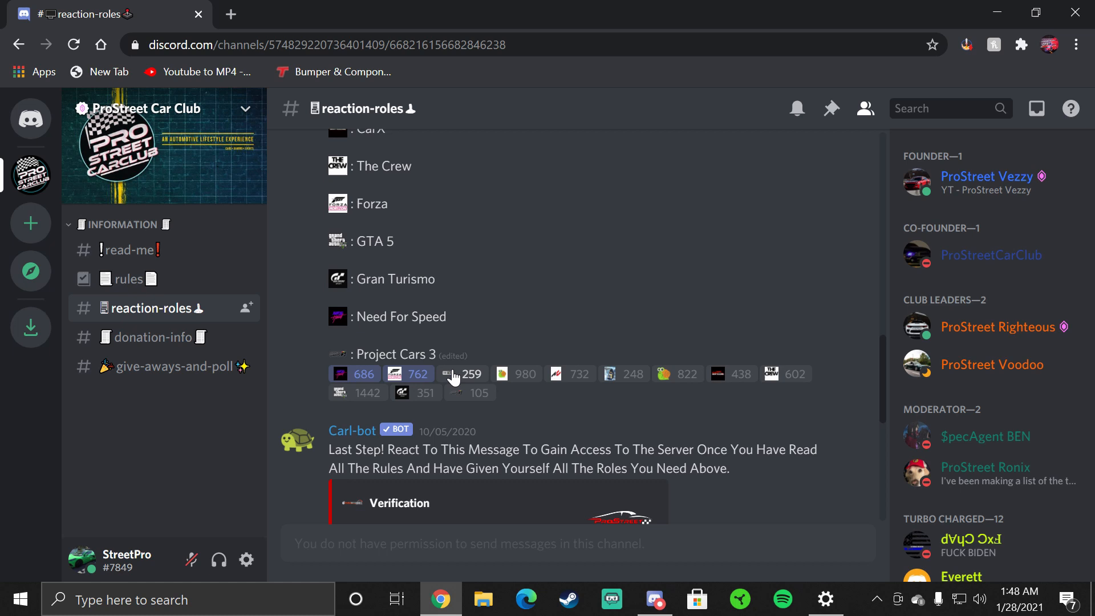
left_click(462, 374)
left_click(631, 374)
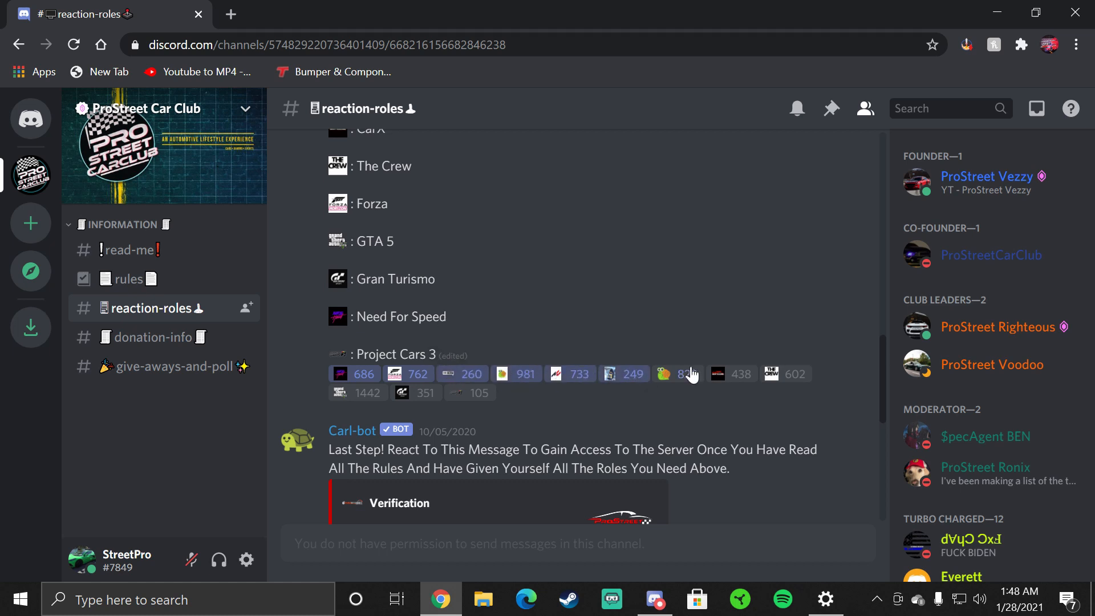
left_click(680, 374)
left_click(734, 373)
left_click(785, 374)
left_click(367, 392)
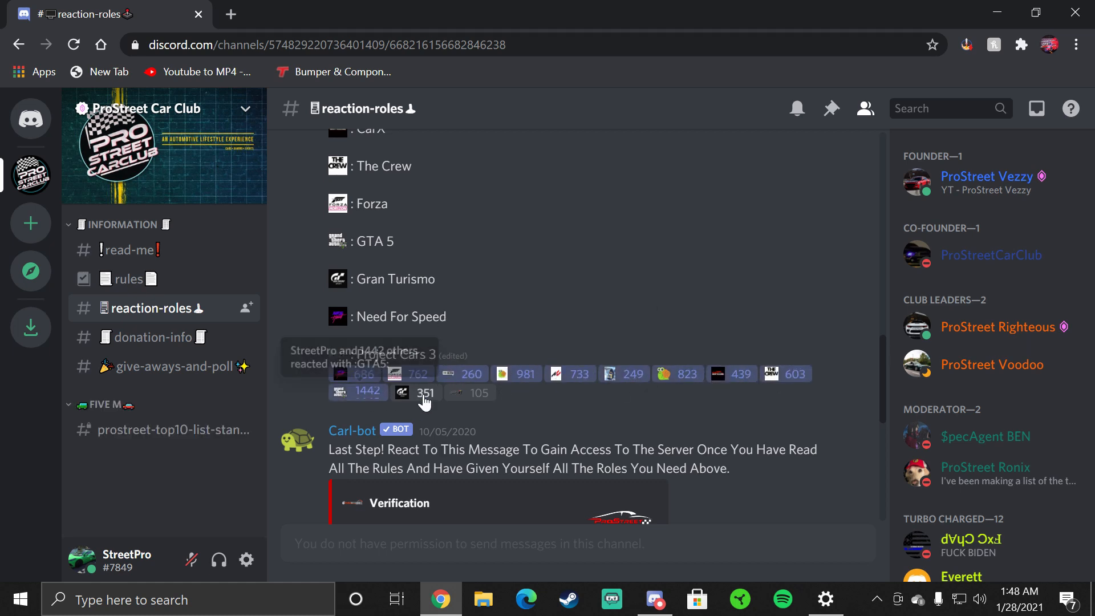
left_click(424, 392)
left_click(479, 393)
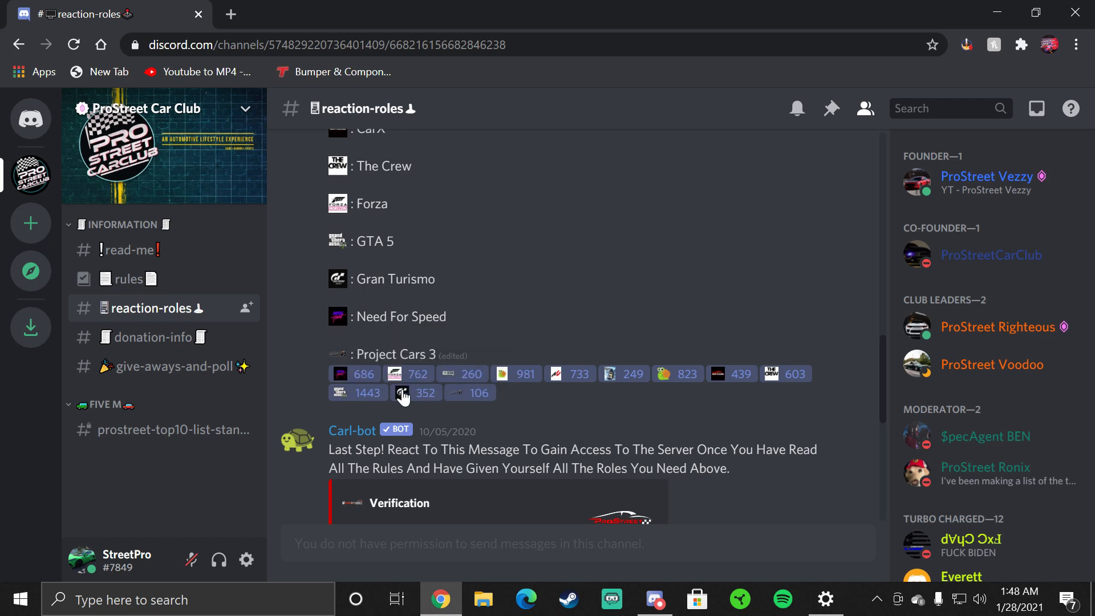
scroll(410, 394, "down", 2)
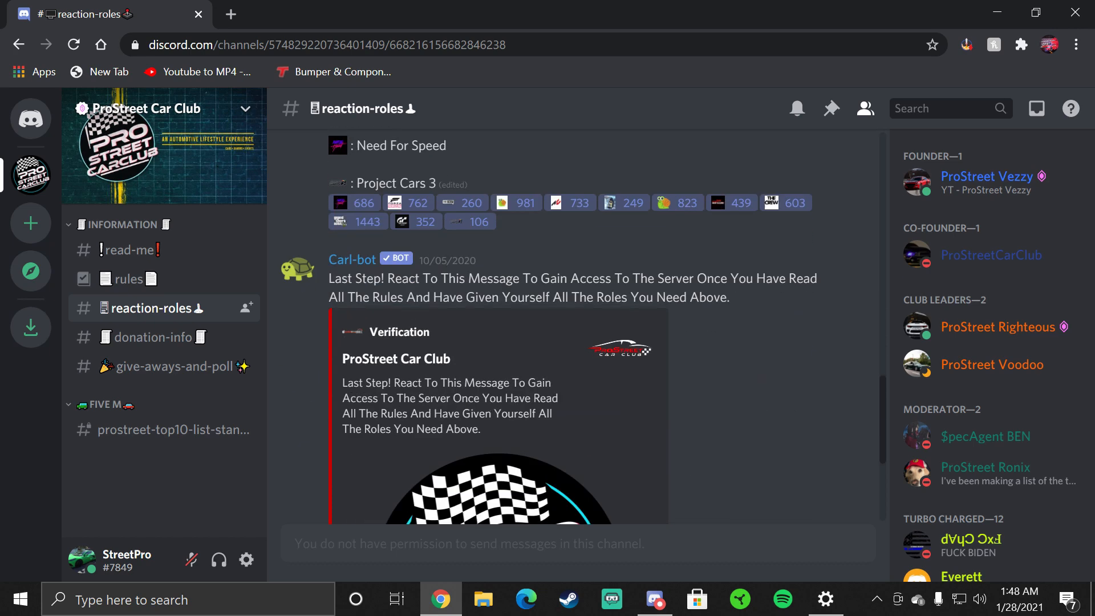
scroll(351, 277, "down", 2)
scroll(341, 171, "up", 2)
scroll(595, 318, "down", 3)
mouse_move(358, 493)
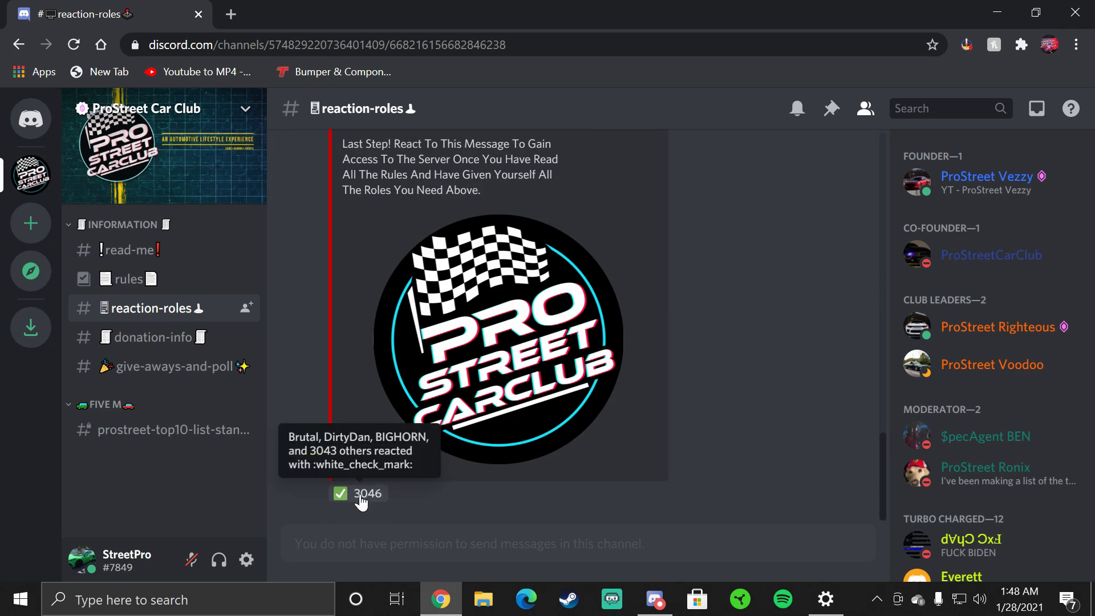
left_click(152, 337)
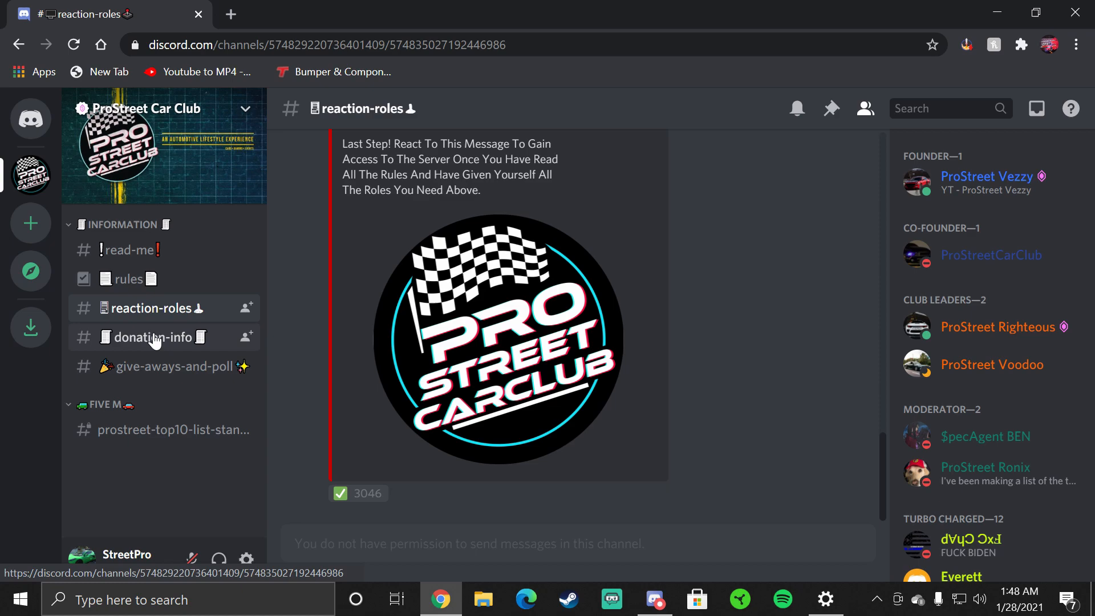
scroll(563, 367, "up", 10)
mouse_move(397, 364)
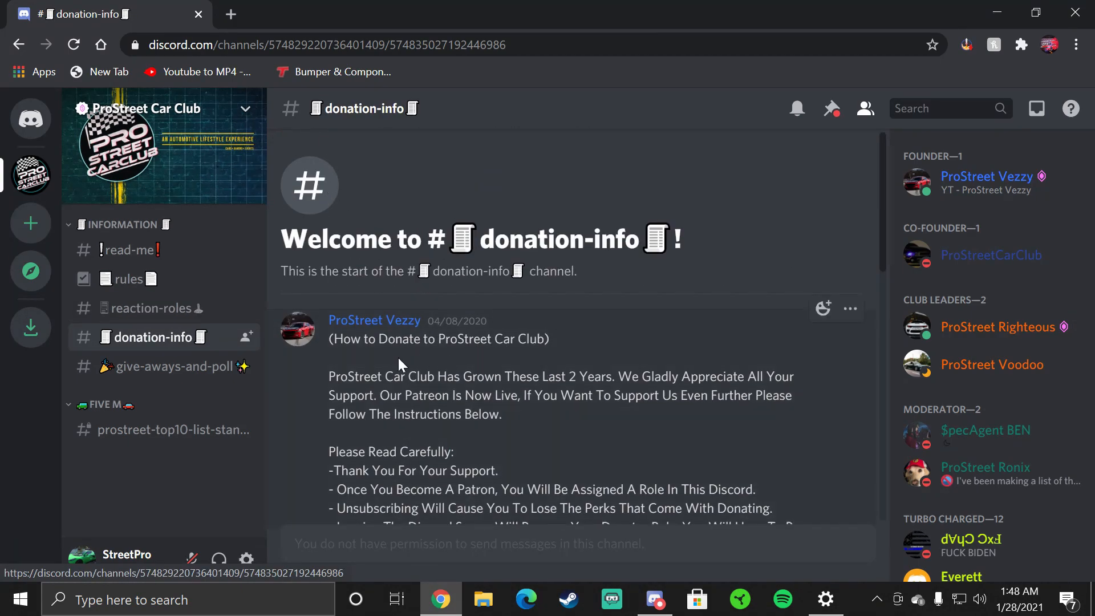
scroll(457, 343, "down", 3)
scroll(436, 369, "down", 3)
scroll(427, 386, "down", 3)
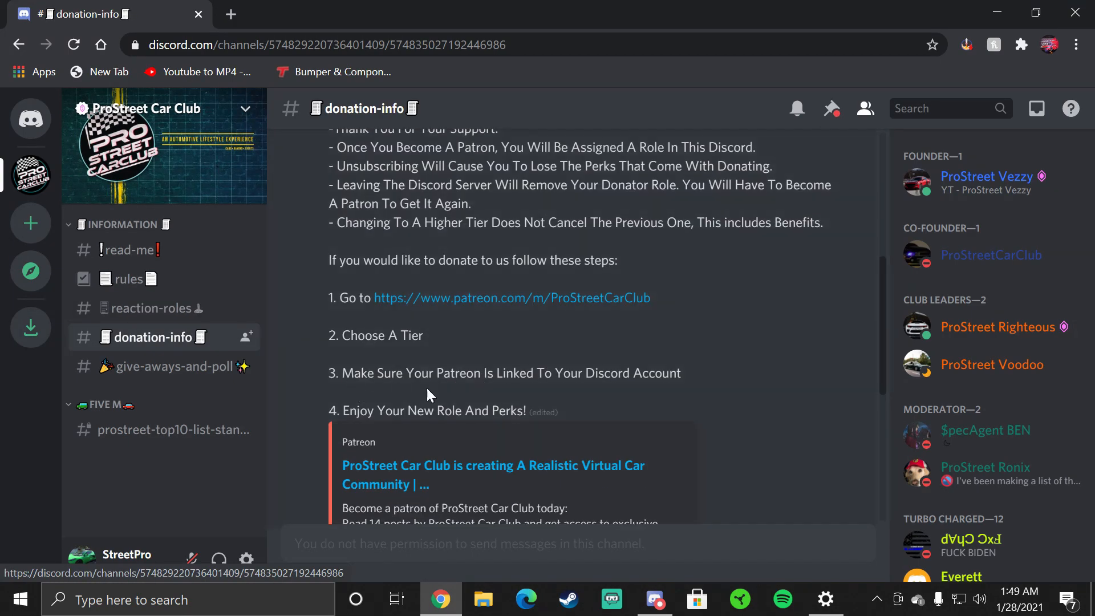
scroll(426, 386, "down", 3)
scroll(430, 377, "down", 3)
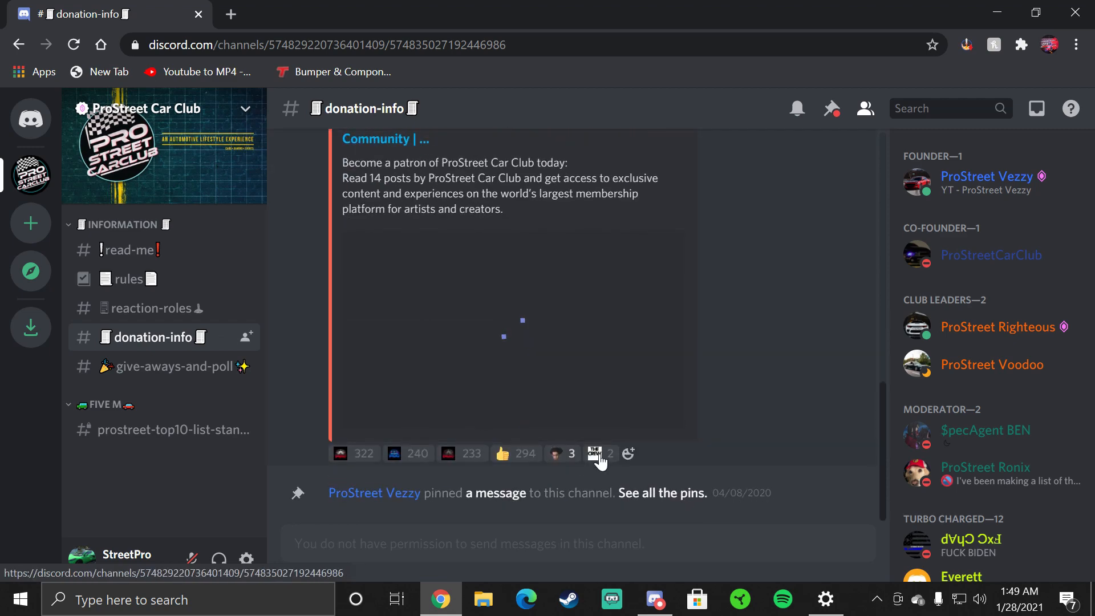
React to the verification message in reaction-roles to unlock the server's channels
left_click(171, 308)
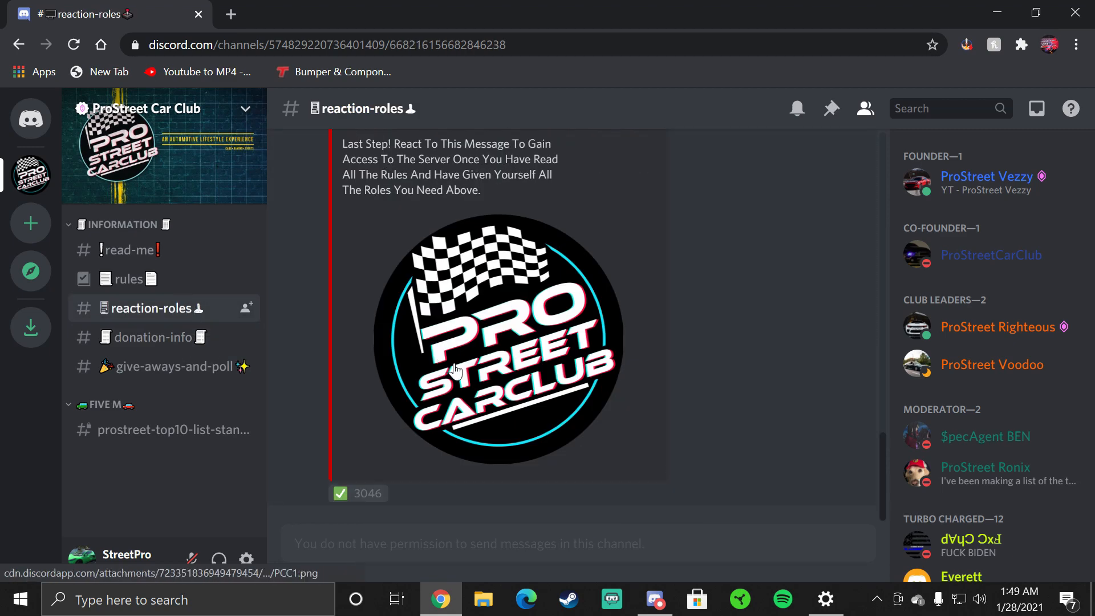
left_click(360, 496)
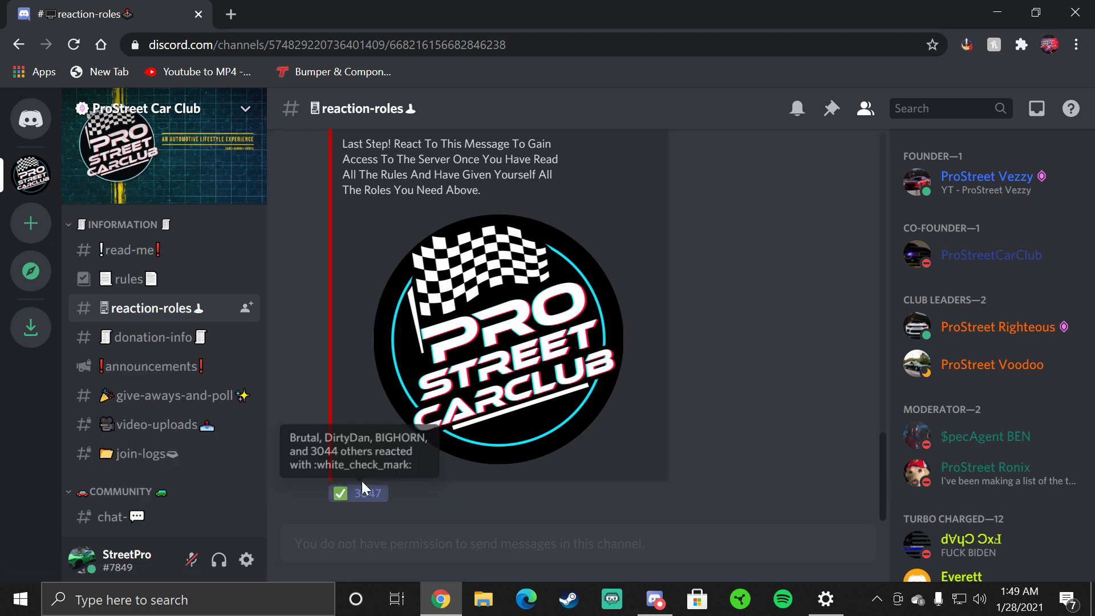
scroll(191, 305, "down", 5)
scroll(156, 245, "down", 5)
scroll(154, 256, "down", 5)
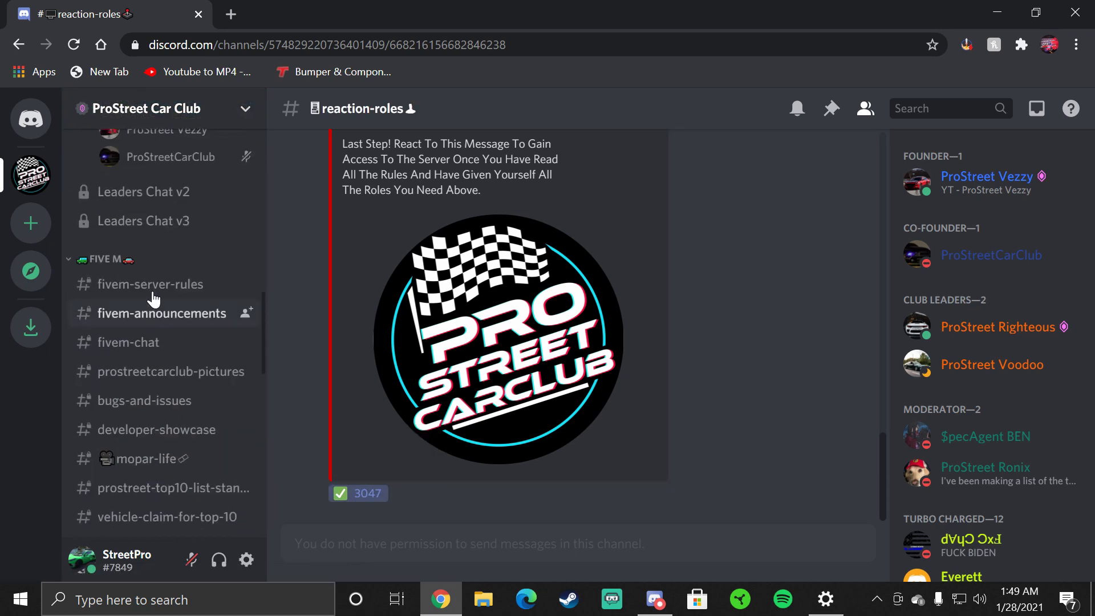
scroll(154, 273, "down", 4)
scroll(152, 273, "up", 3)
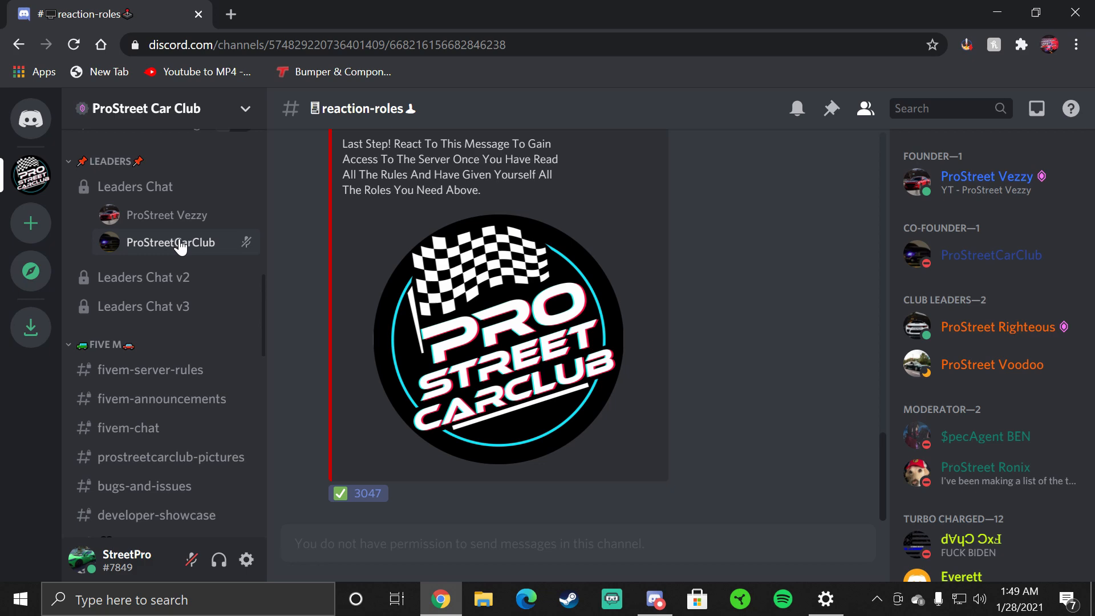
scroll(200, 282, "up", 5)
scroll(201, 282, "up", 5)
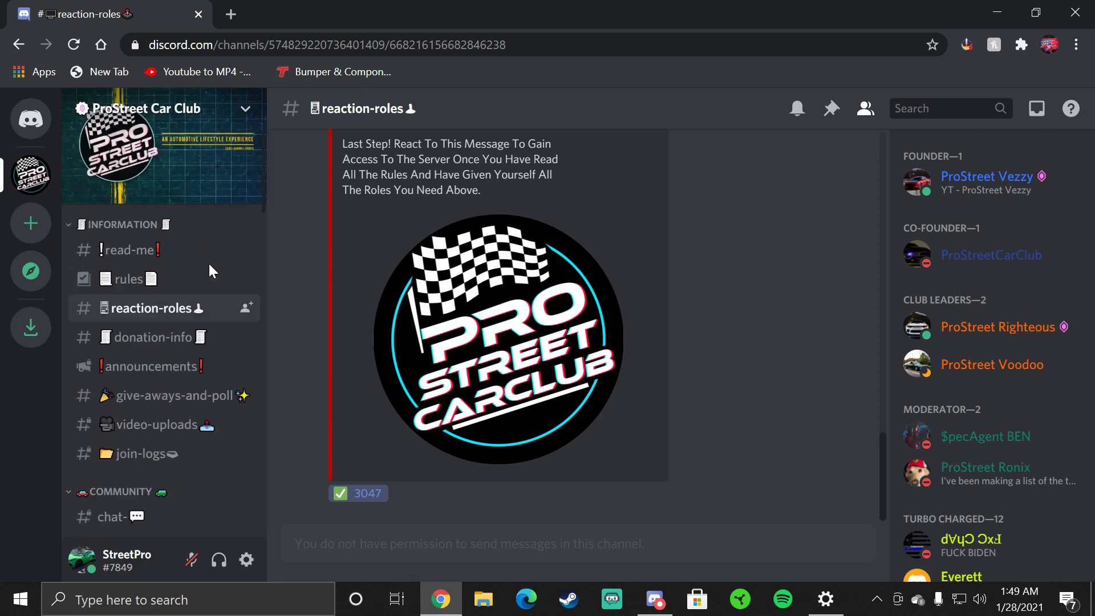
scroll(171, 282, "down", 2)
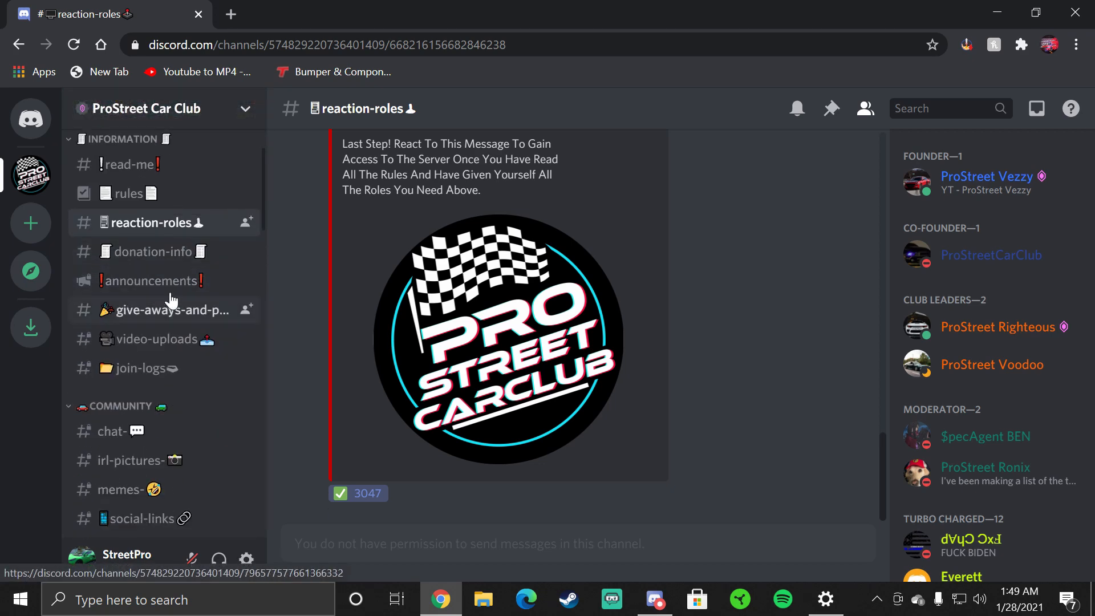
Browse the announcements, irl-pictures, memes and chat channels, then collapse the FIVE M category
left_click(170, 288)
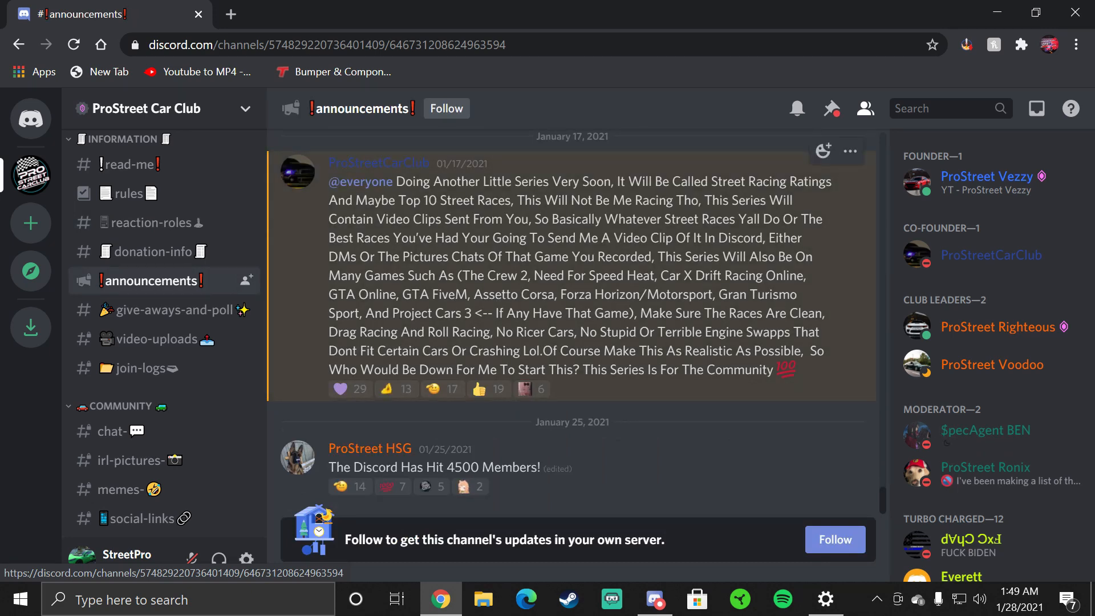
scroll(122, 261, "down", 1)
scroll(121, 261, "down", 2)
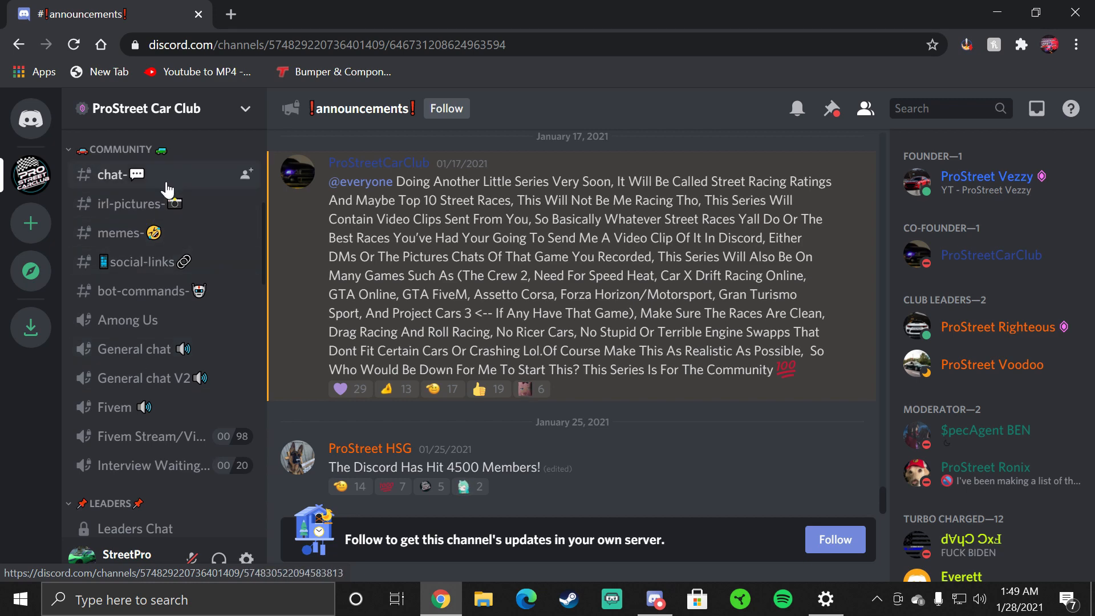
left_click(130, 204)
left_click(150, 238)
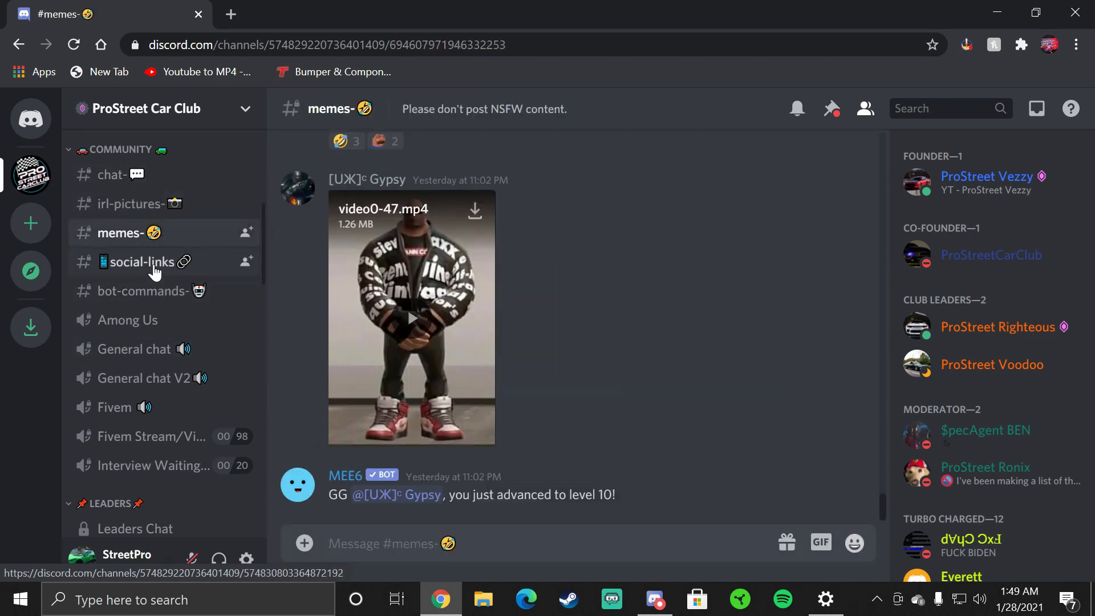
left_click(111, 175)
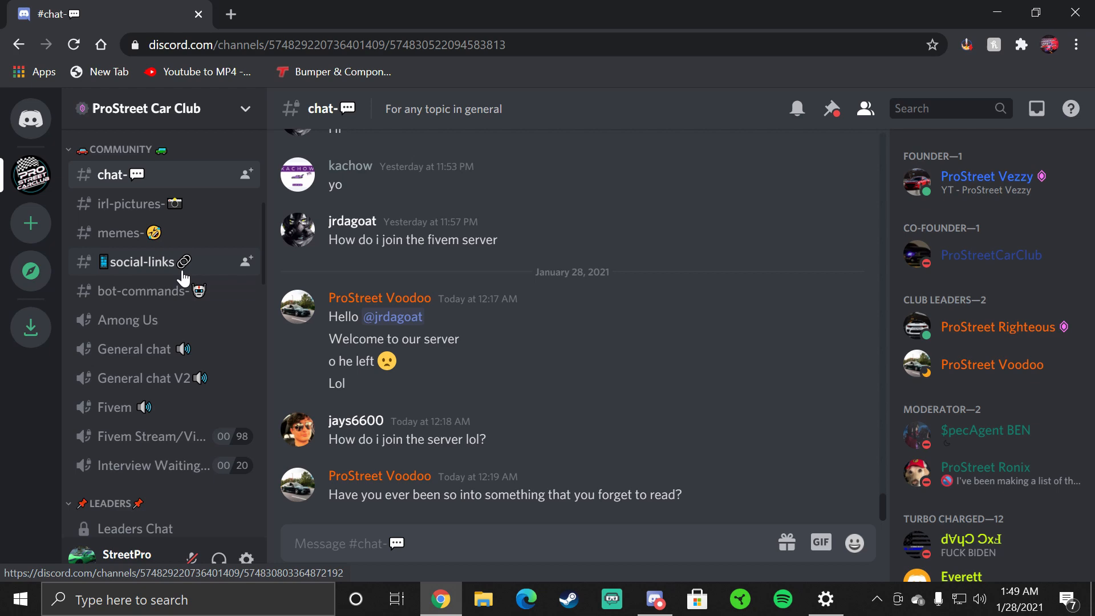
scroll(171, 269, "down", 3)
scroll(190, 274, "down", 2)
left_click(121, 261)
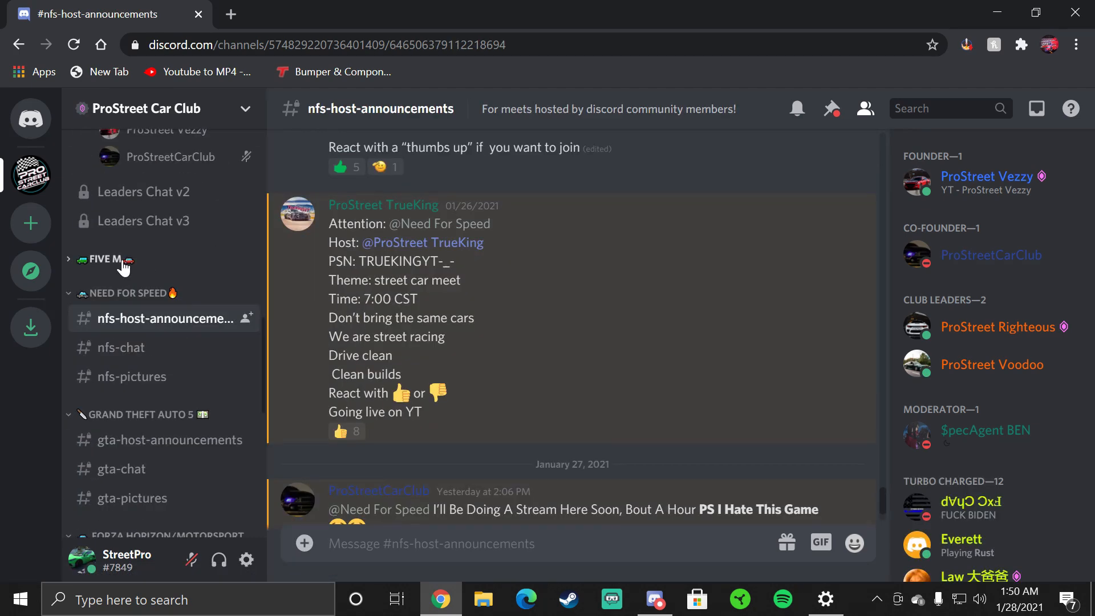
Expand FIVE M and browse fivem-server-rules, fivem-announcements, fivem-chat and prostreetcarclub-pictures
left_click(105, 260)
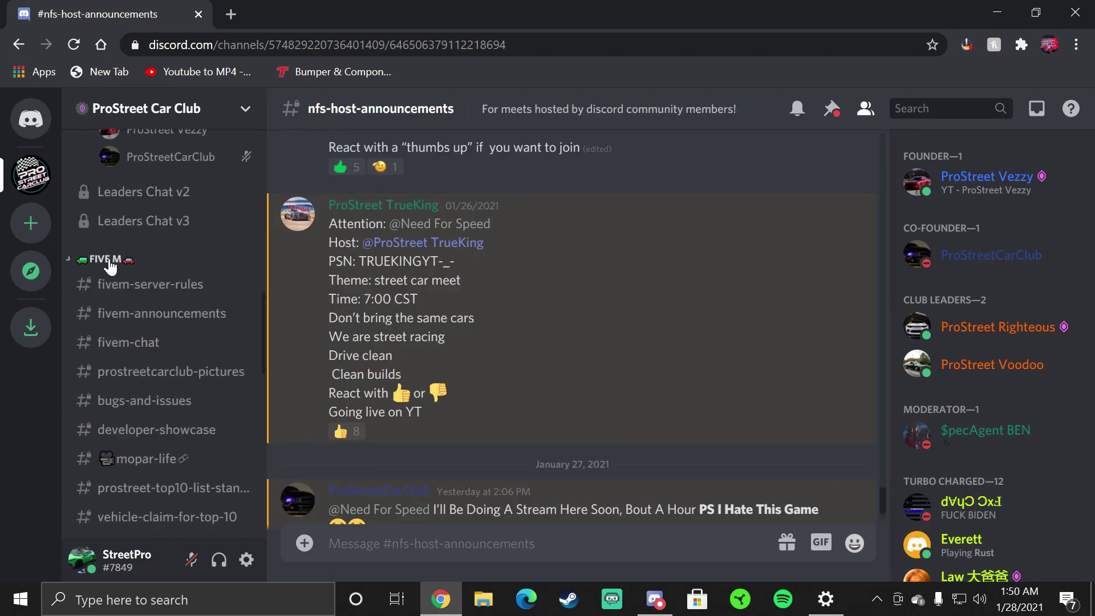
left_click(150, 284)
scroll(484, 359, "up", 5)
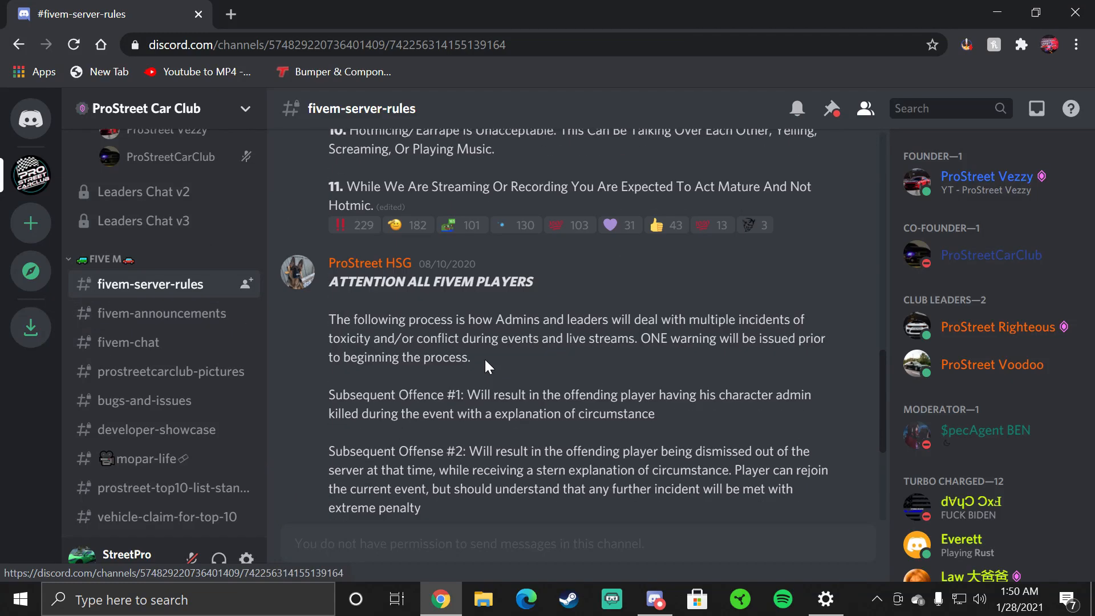
scroll(459, 290, "up", 5)
scroll(459, 291, "up", 3)
scroll(437, 308, "up", 3)
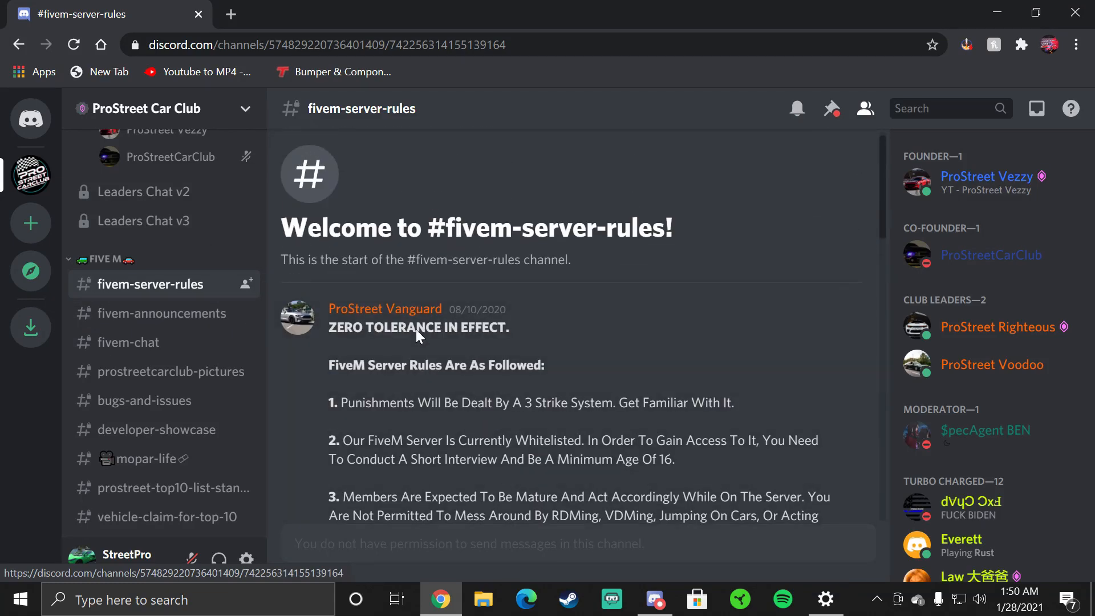
scroll(462, 342, "down", 1)
scroll(463, 342, "down", 1)
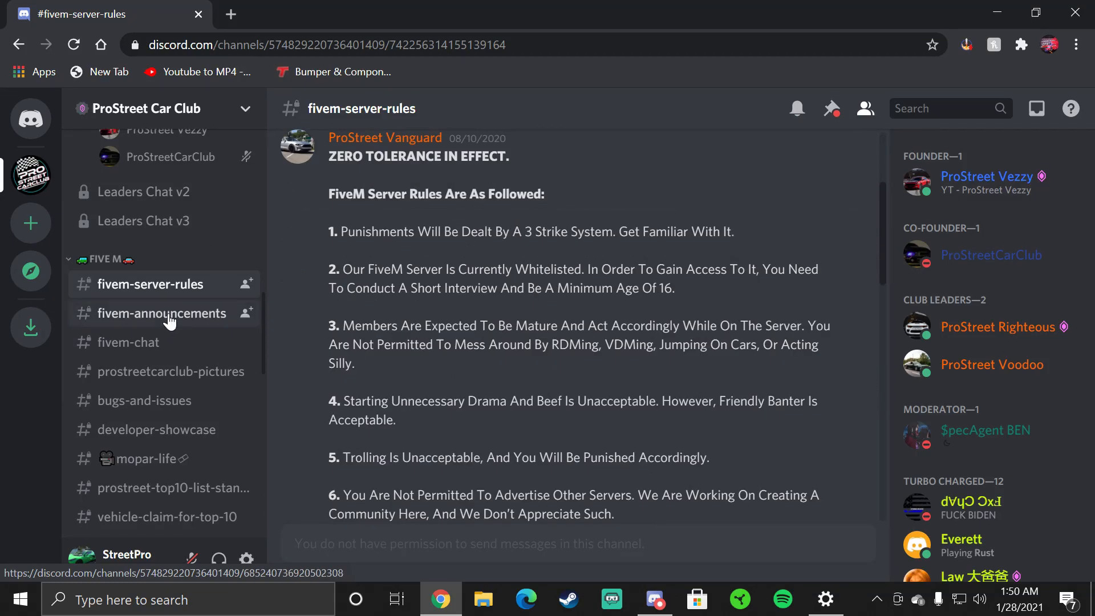
left_click(162, 314)
scroll(442, 281, "up", 2)
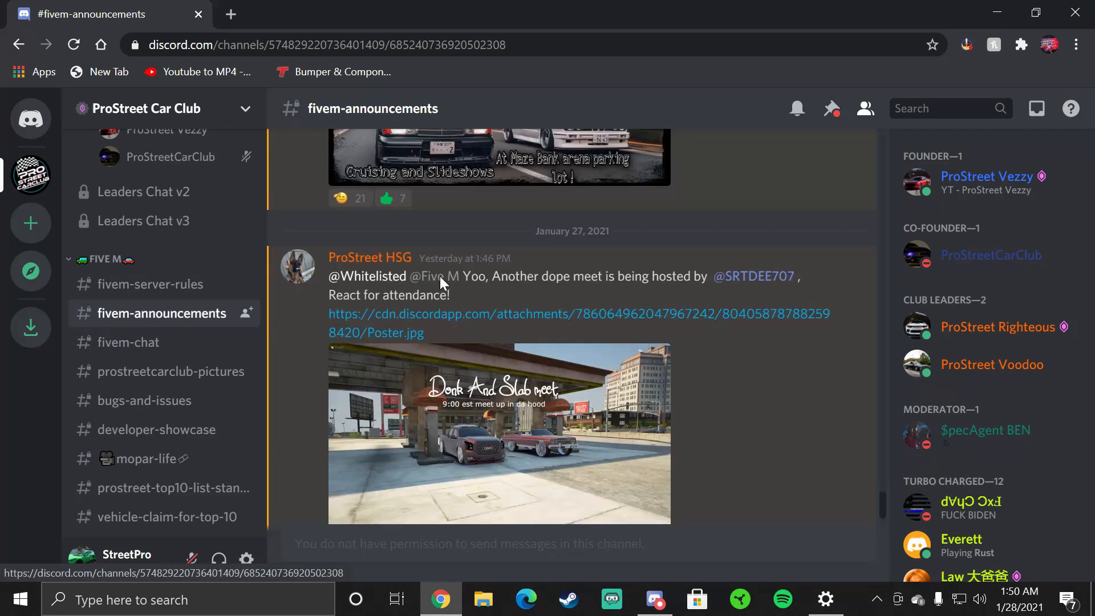
scroll(443, 281, "up", 5)
scroll(442, 280, "up", 5)
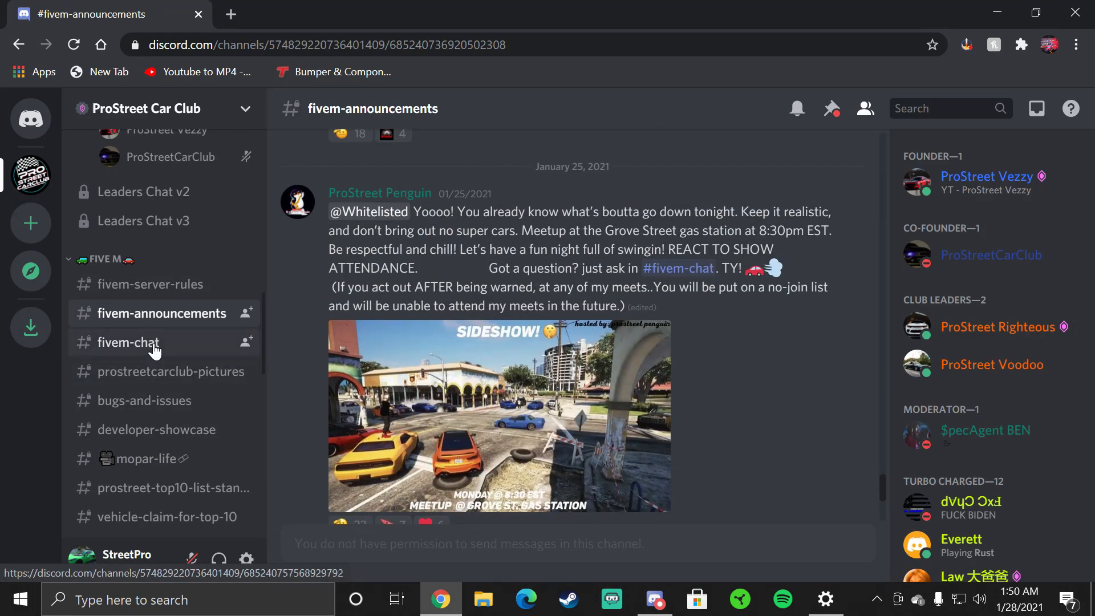
left_click(128, 343)
left_click(163, 371)
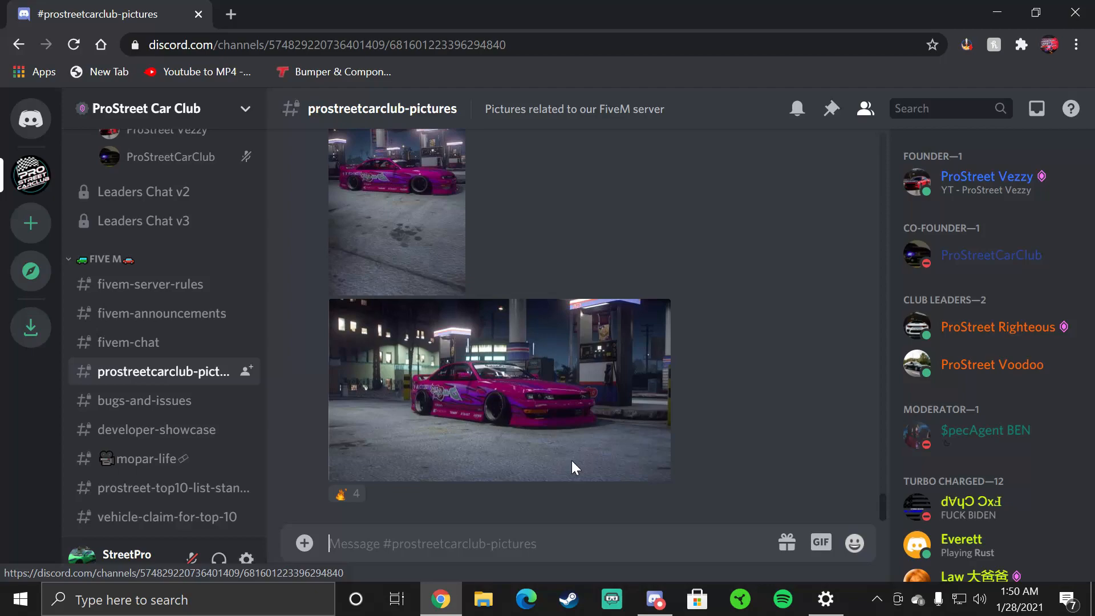
scroll(361, 251, "up", 3)
scroll(488, 409, "up", 3)
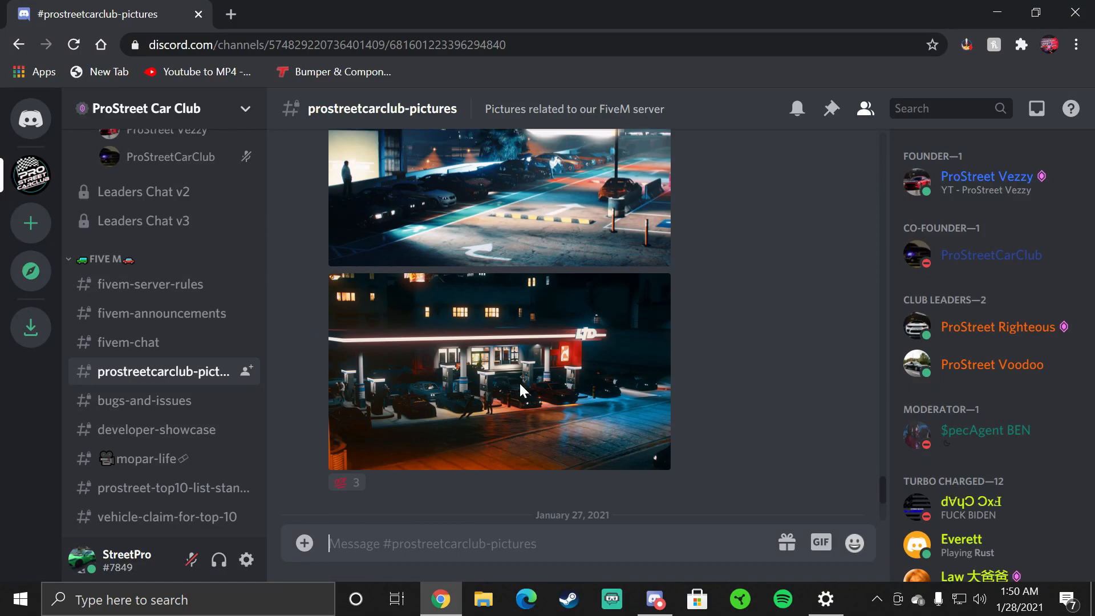
scroll(521, 390, "up", 3)
scroll(471, 402, "up", 3)
scroll(428, 410, "up", 3)
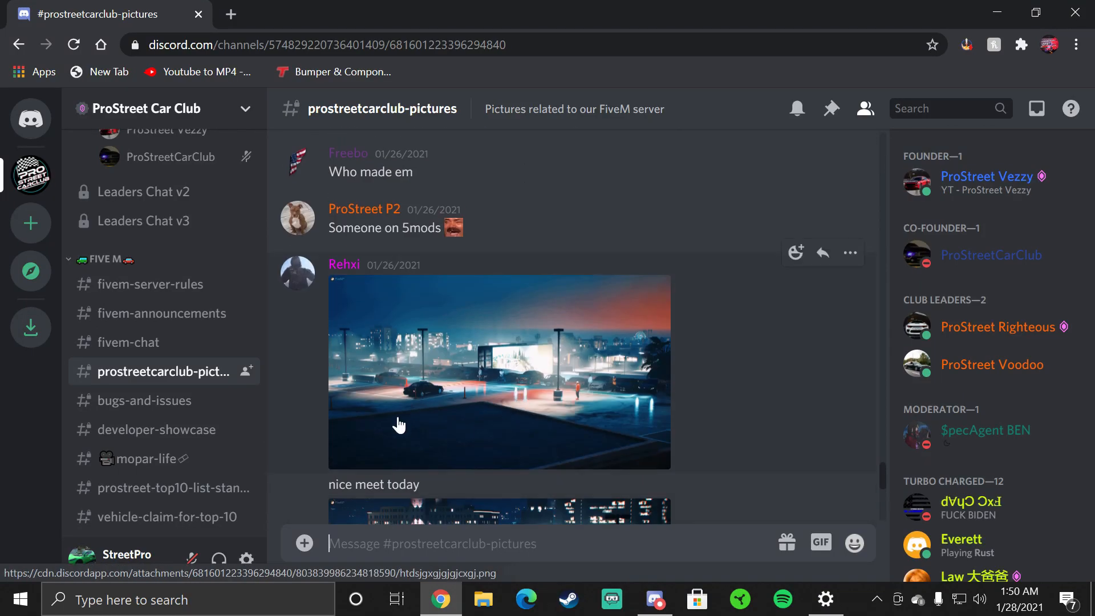
scroll(398, 425, "down", 3)
scroll(195, 342, "down", 3)
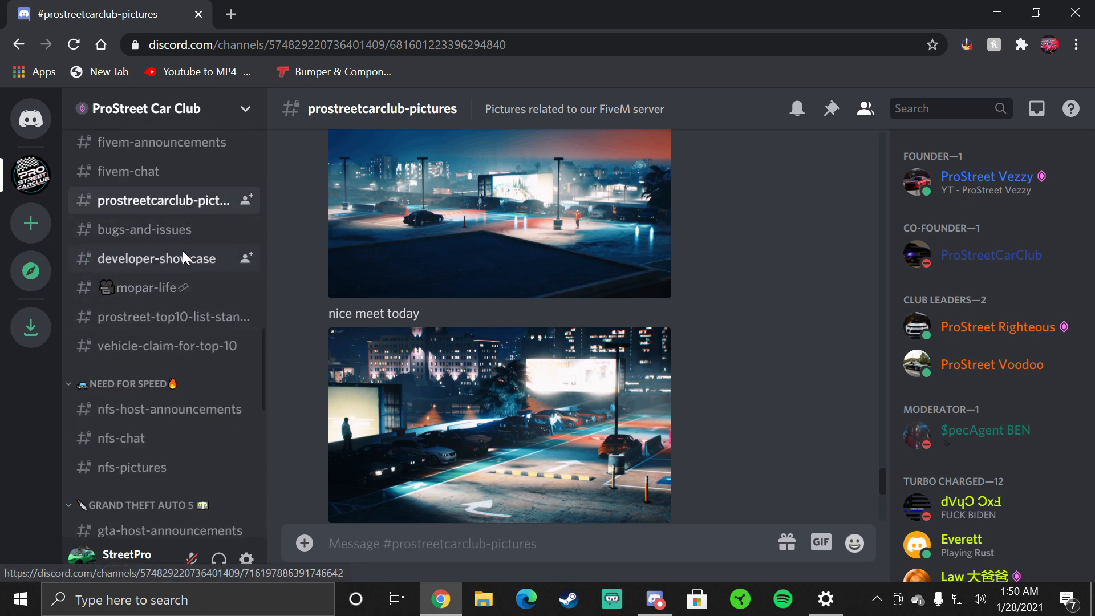
scroll(182, 251, "down", 2)
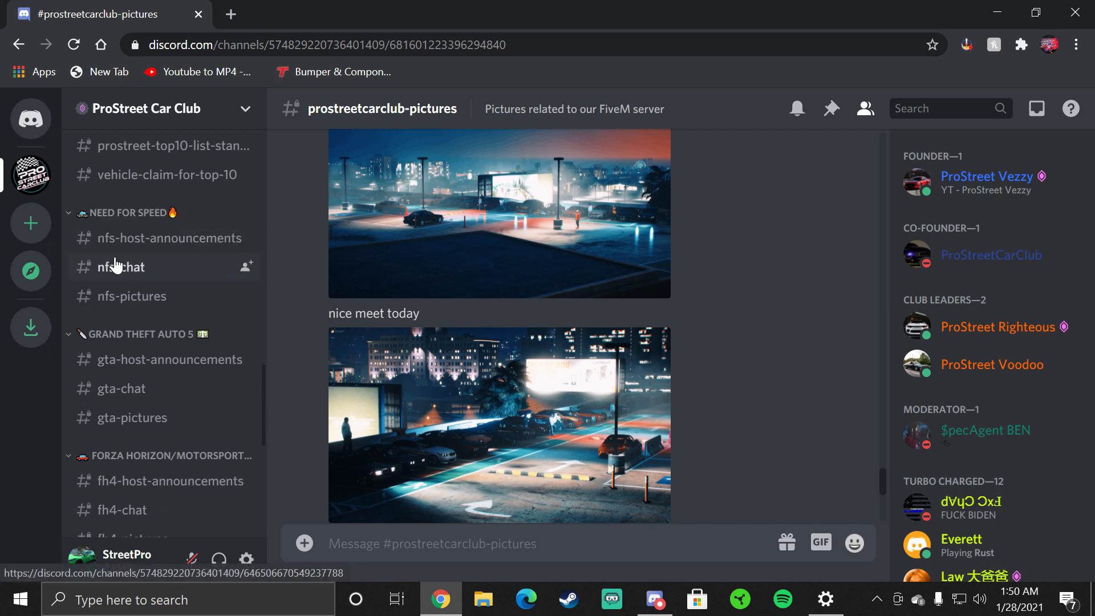
Browse nfs-pictures, then the OTHER GAMES channels assetto-corsa, project-cars, chat and pictures
left_click(146, 301)
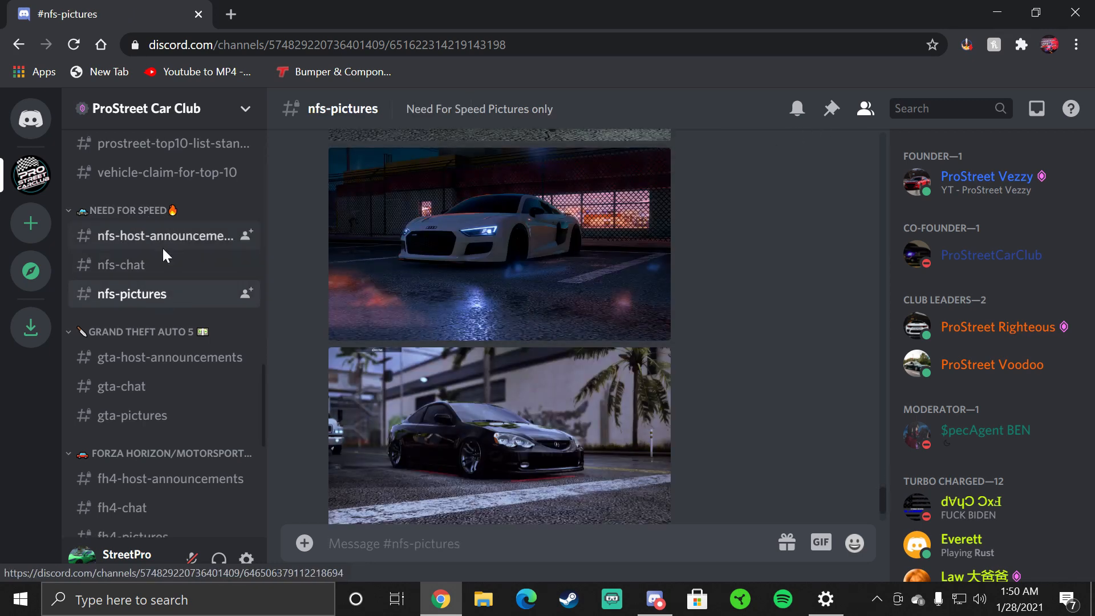
scroll(166, 255, "down", 2)
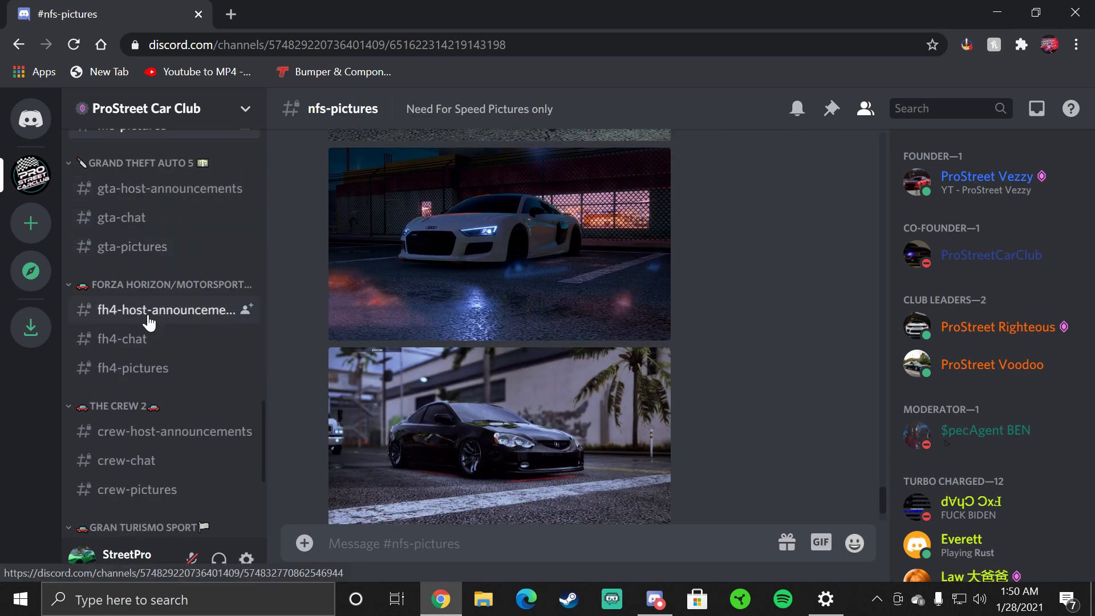
scroll(148, 325, "down", 3)
right_click(214, 396)
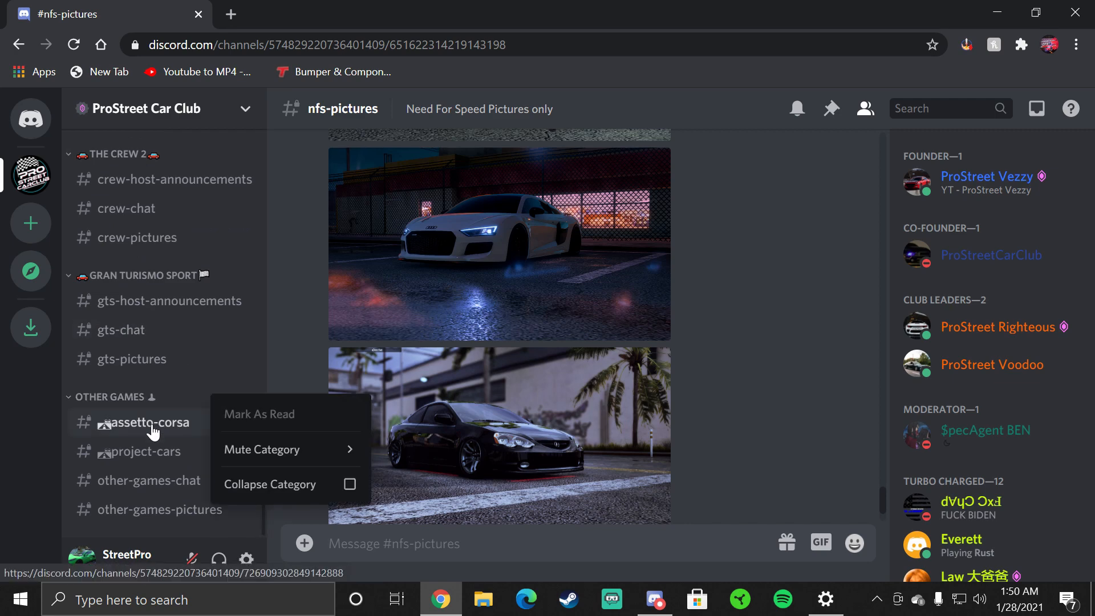
left_click(154, 423)
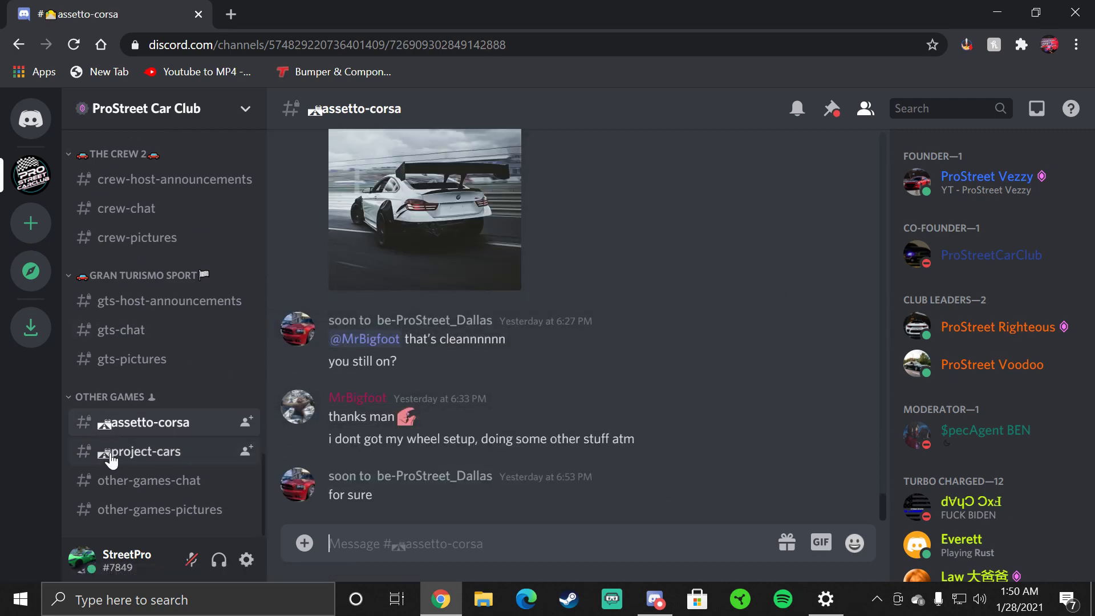
left_click(143, 452)
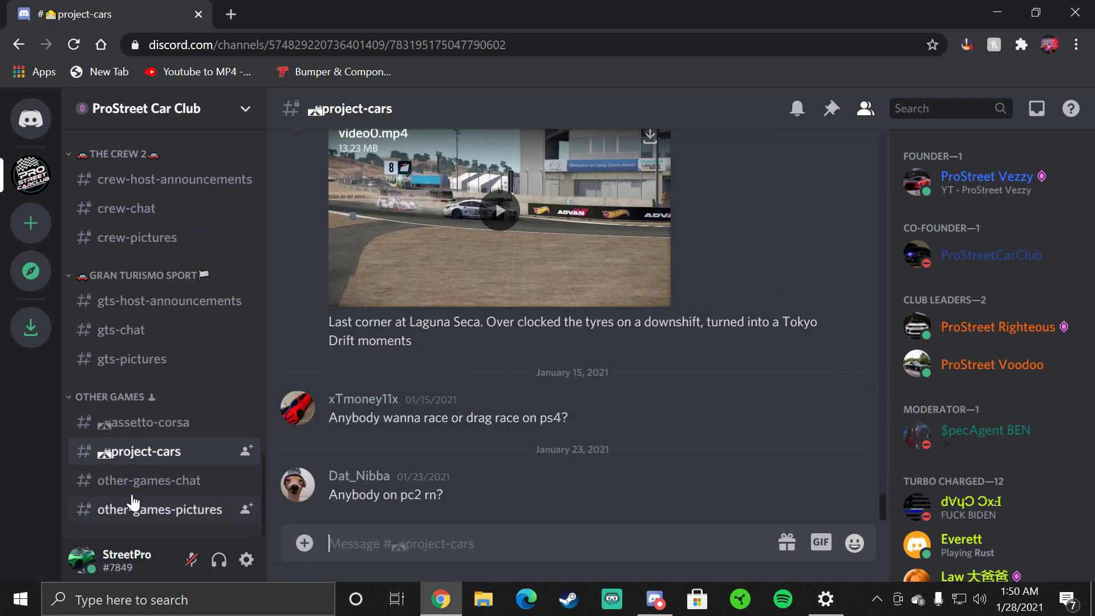
left_click(150, 479)
scroll(479, 257, "up", 5)
scroll(463, 343, "up", 5)
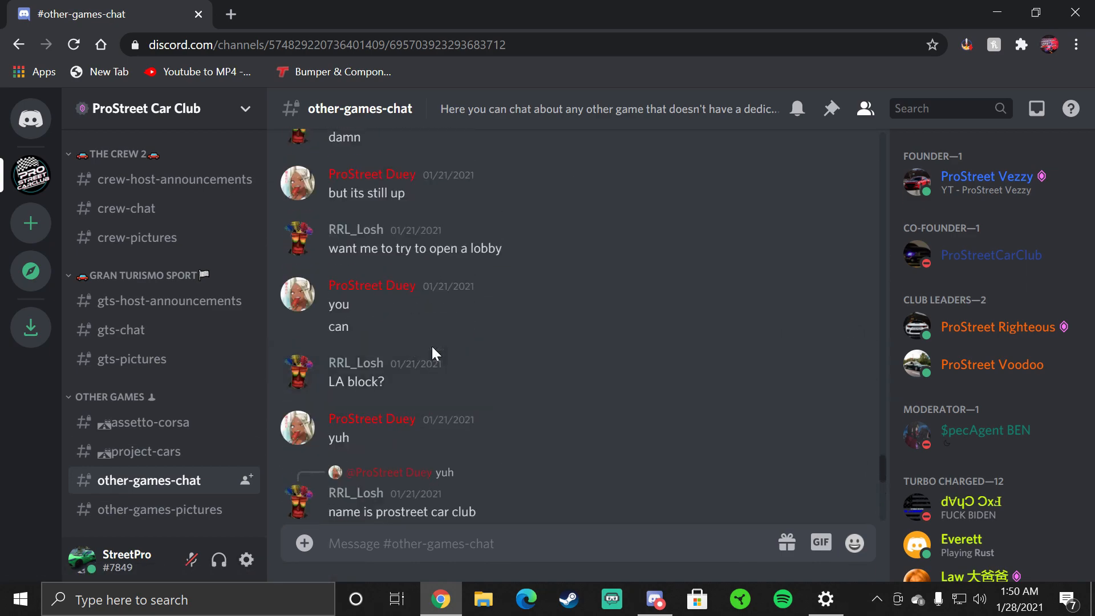
scroll(483, 370, "up", 3)
scroll(483, 369, "down", 5)
scroll(513, 325, "down", 5)
scroll(538, 317, "down", 3)
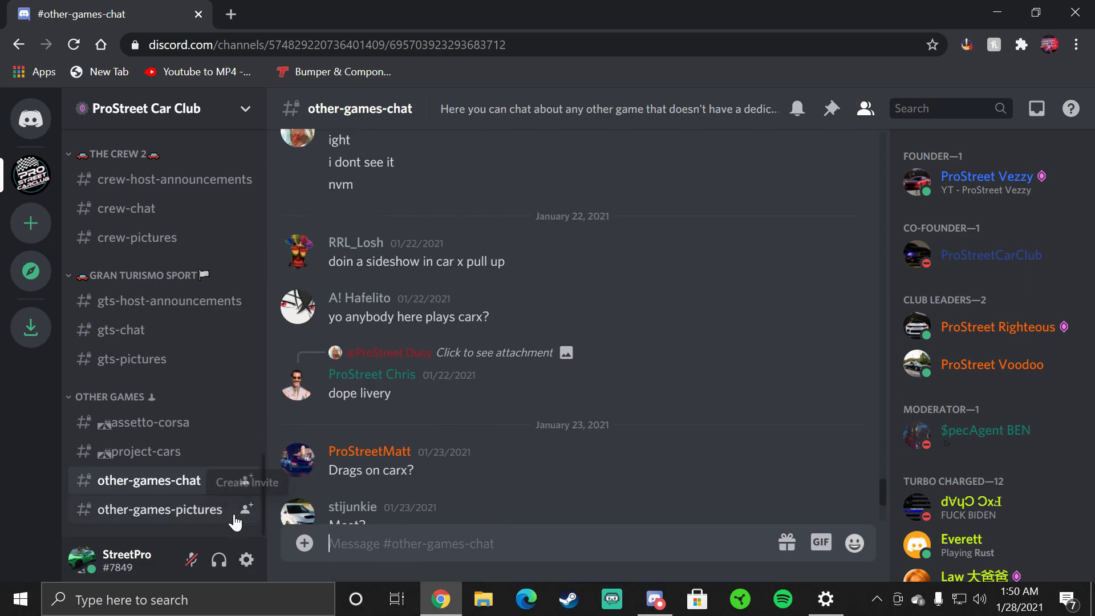
left_click(196, 512)
scroll(499, 410, "up", 5)
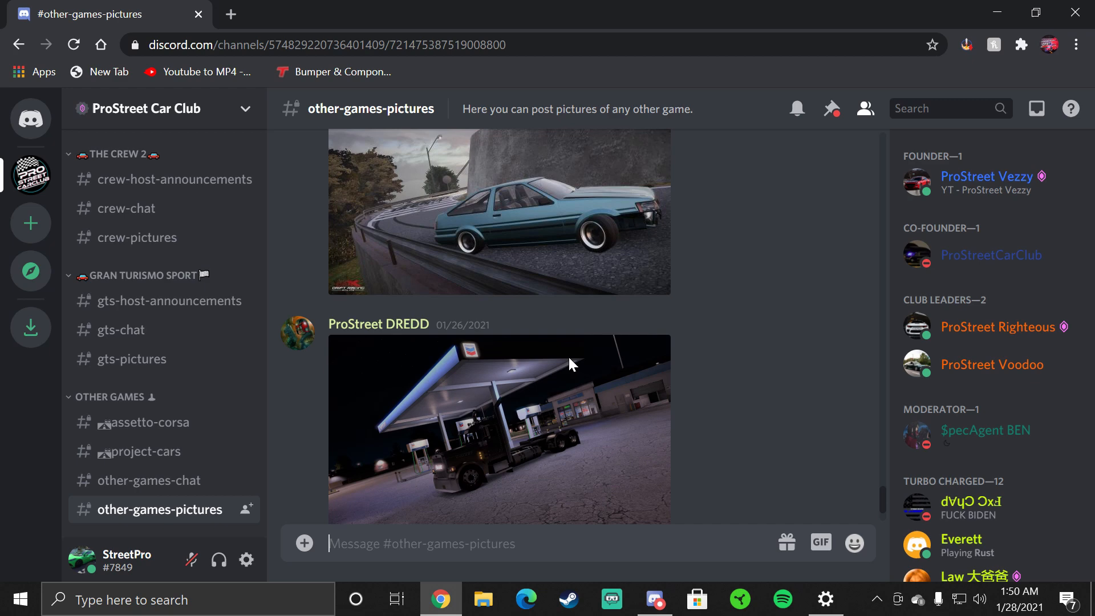
scroll(499, 439, "up", 3)
scroll(499, 439, "up", 1)
scroll(171, 385, "down", 5)
Highlight the join question in fivem-chat, then return to the read-me channel
left_click(128, 342)
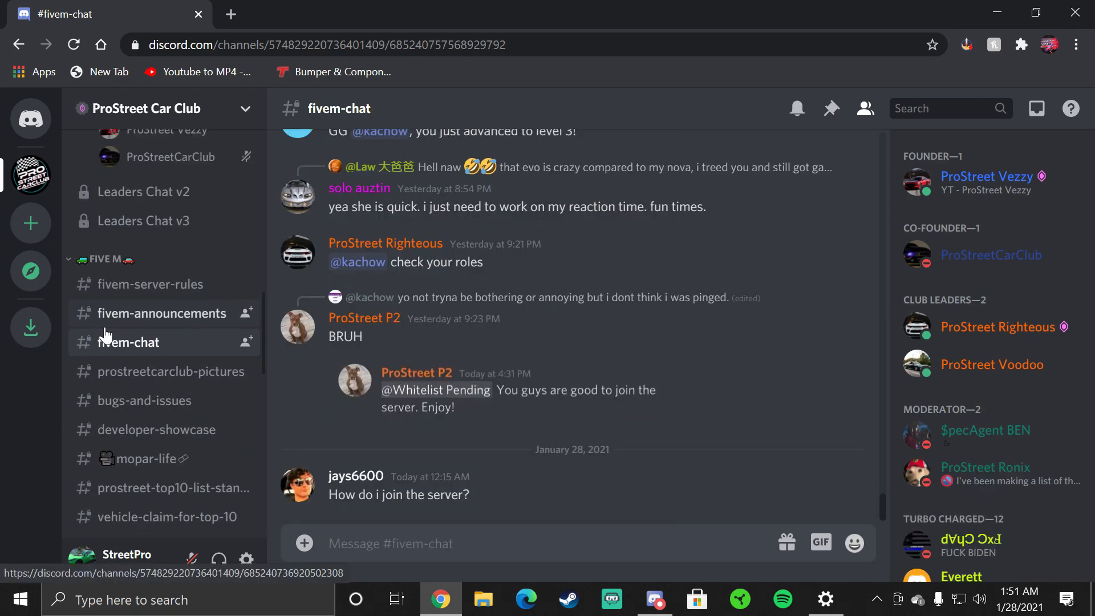
mouse_move(565, 484)
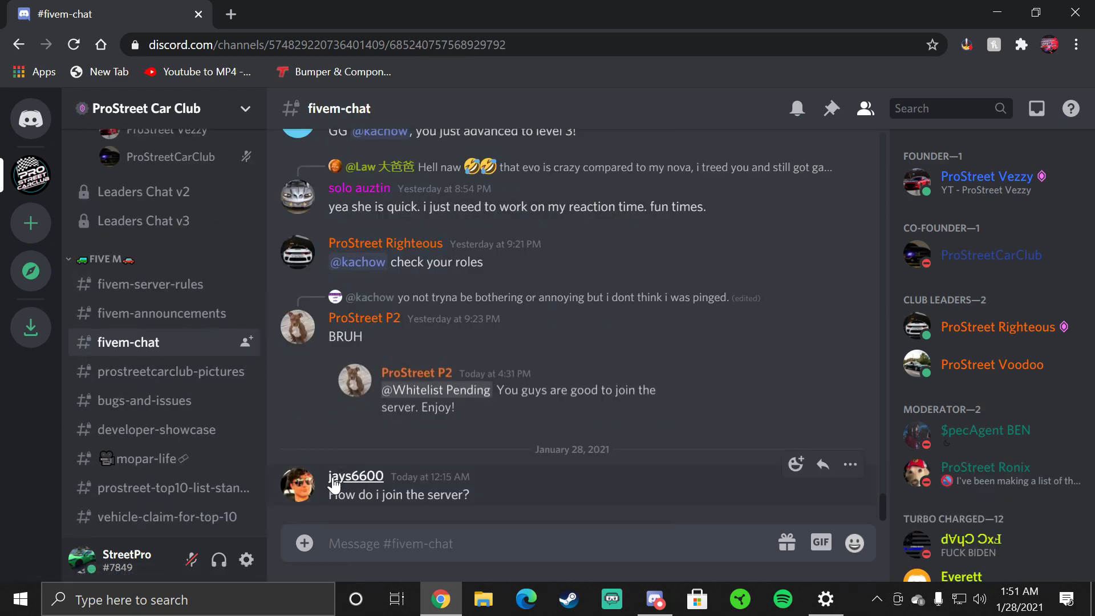
left_click_drag(330, 495, 404, 494)
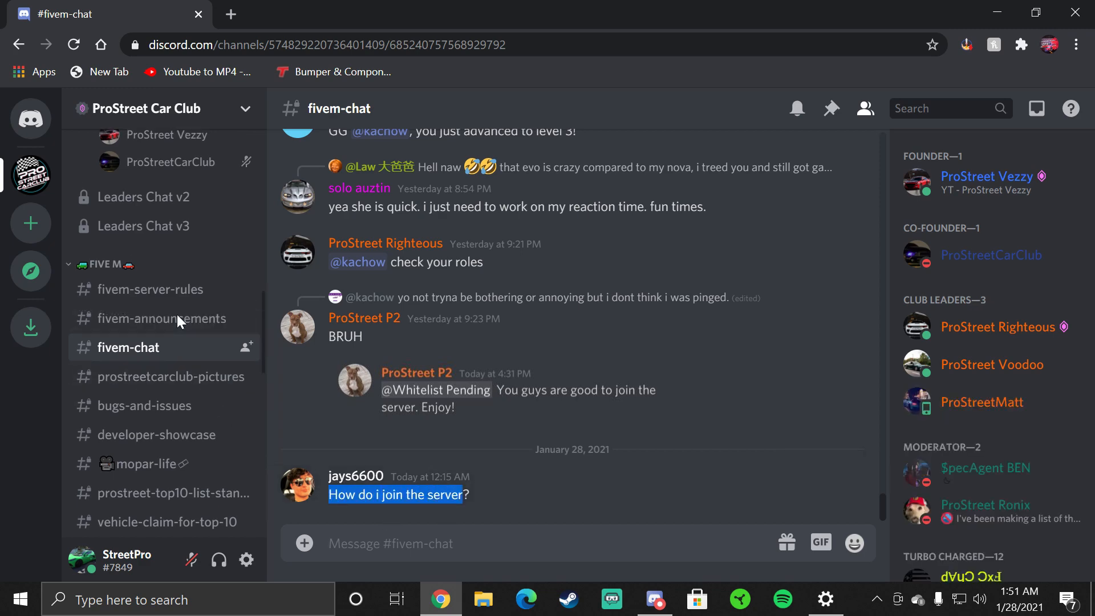
scroll(172, 313, "up", 8)
left_click(129, 250)
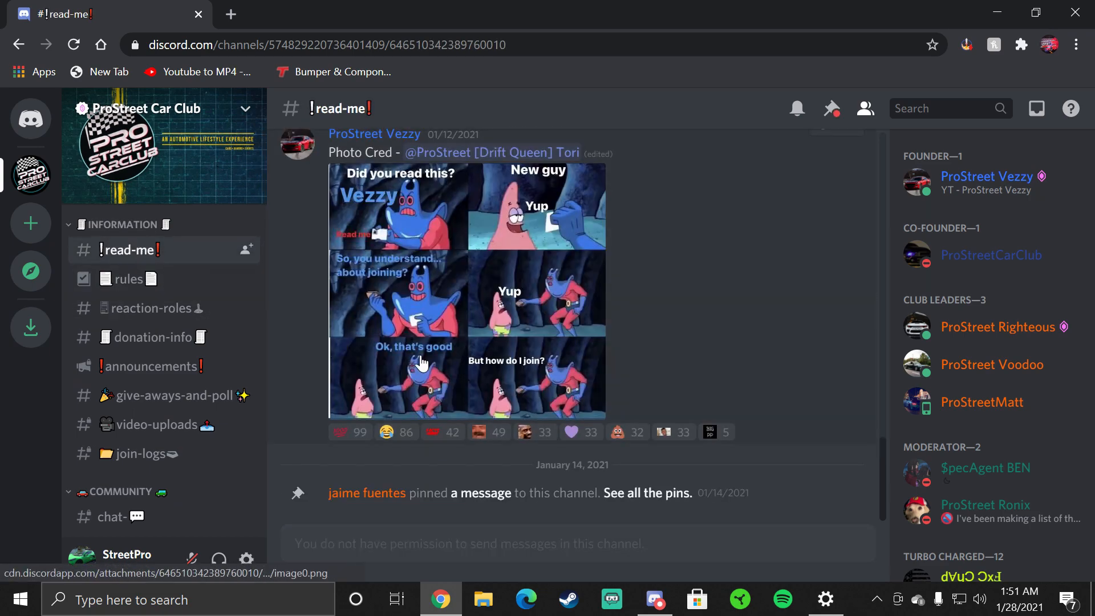
scroll(421, 354, "up", 5)
scroll(421, 355, "up", 5)
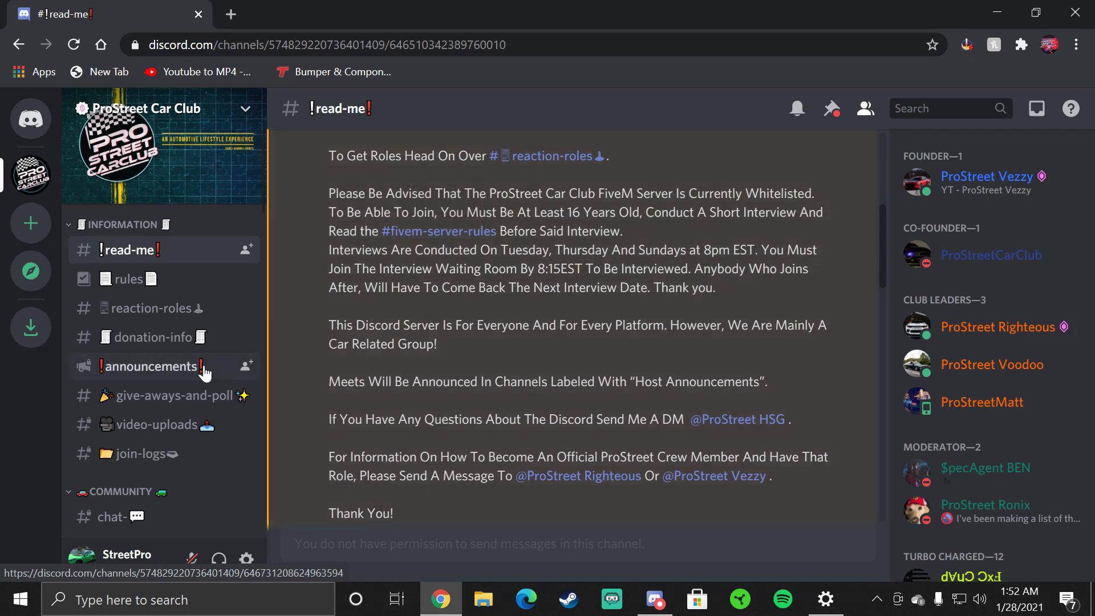
scroll(565, 342, "down", 1)
scroll(159, 396, "down", 3)
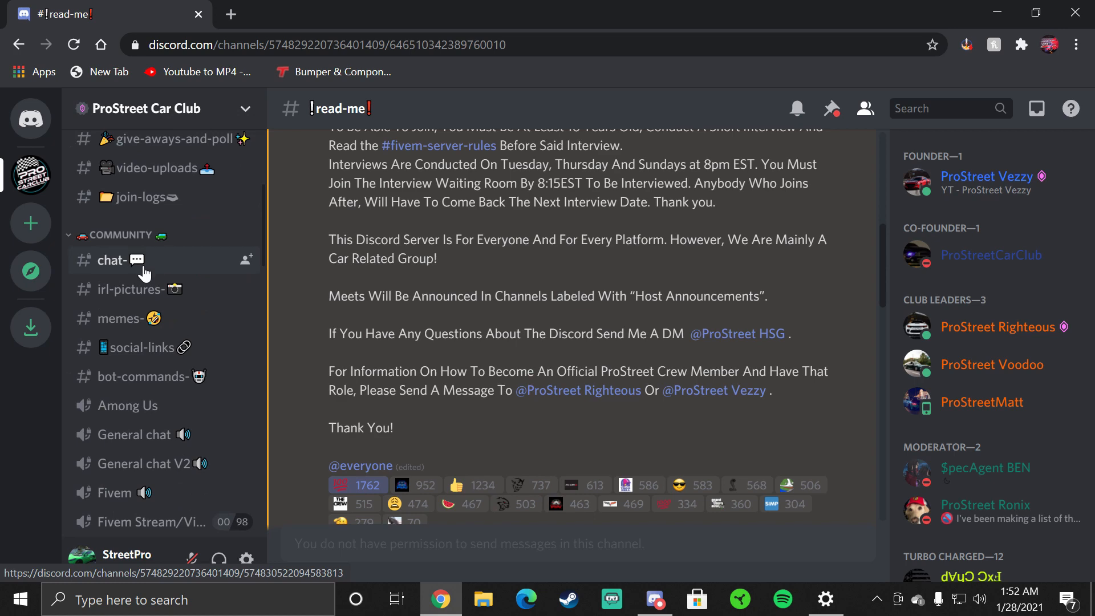
left_click(142, 269)
scroll(419, 436, "up", 3)
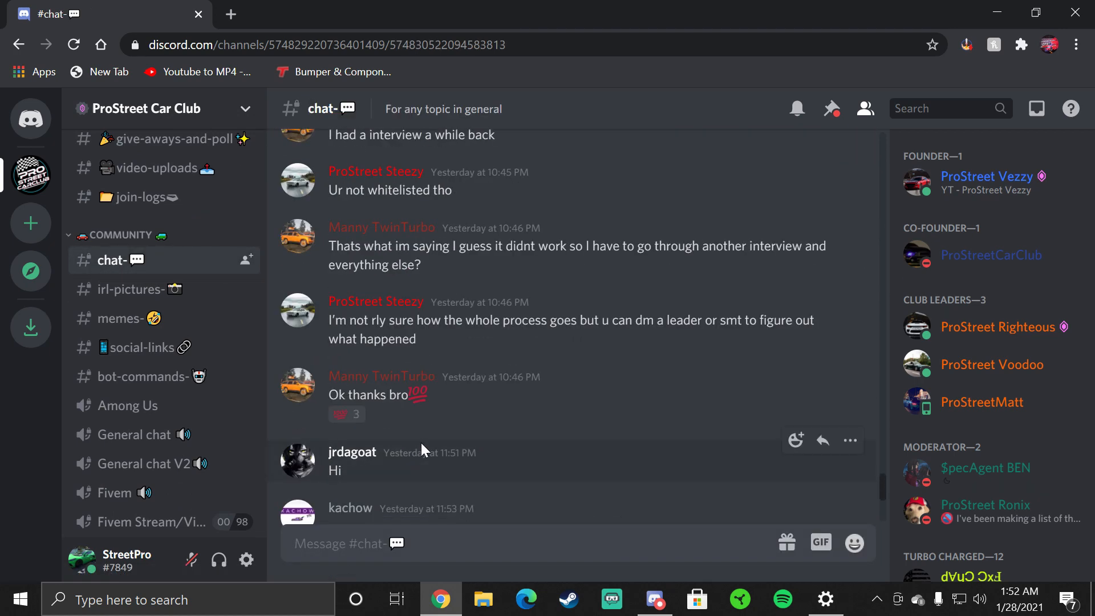
scroll(417, 435, "up", 2)
scroll(417, 435, "up", 1)
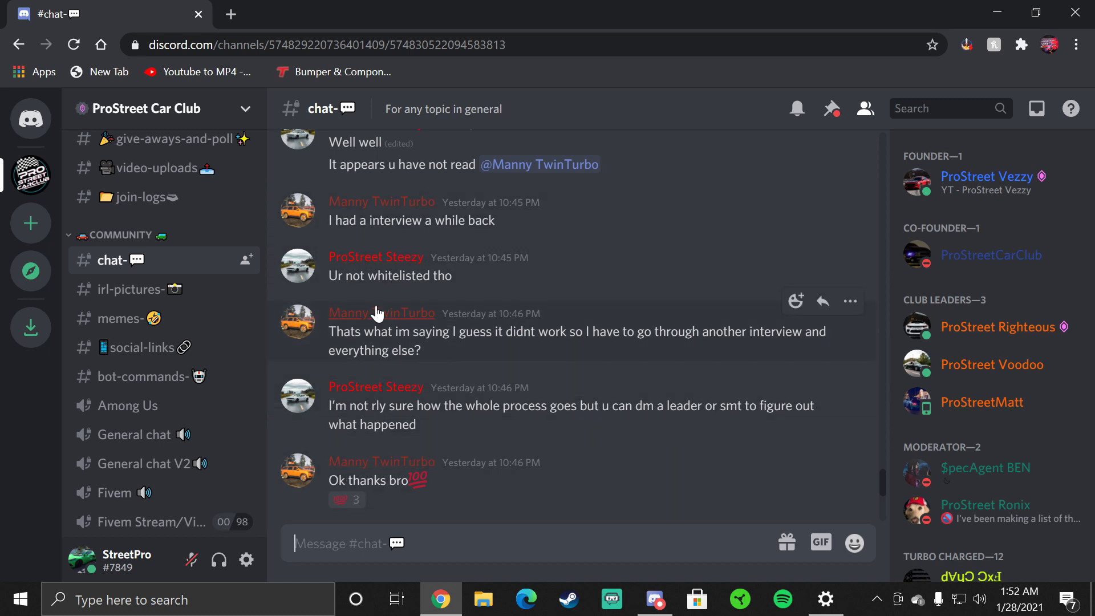
left_click(362, 315)
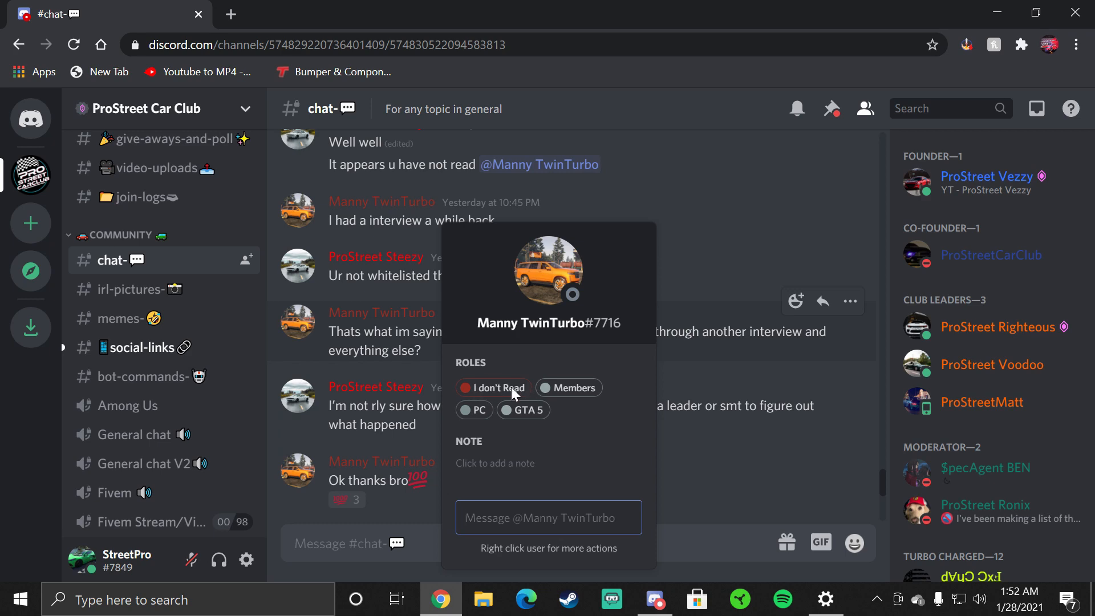
scroll(154, 282, "up", 5)
left_click(129, 250)
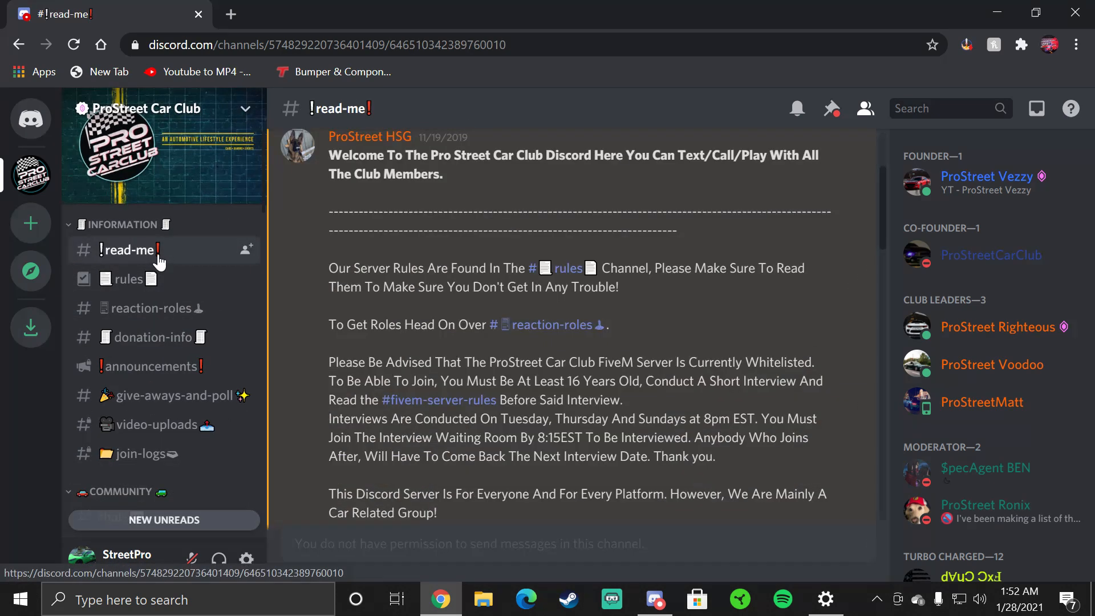
left_click(128, 279)
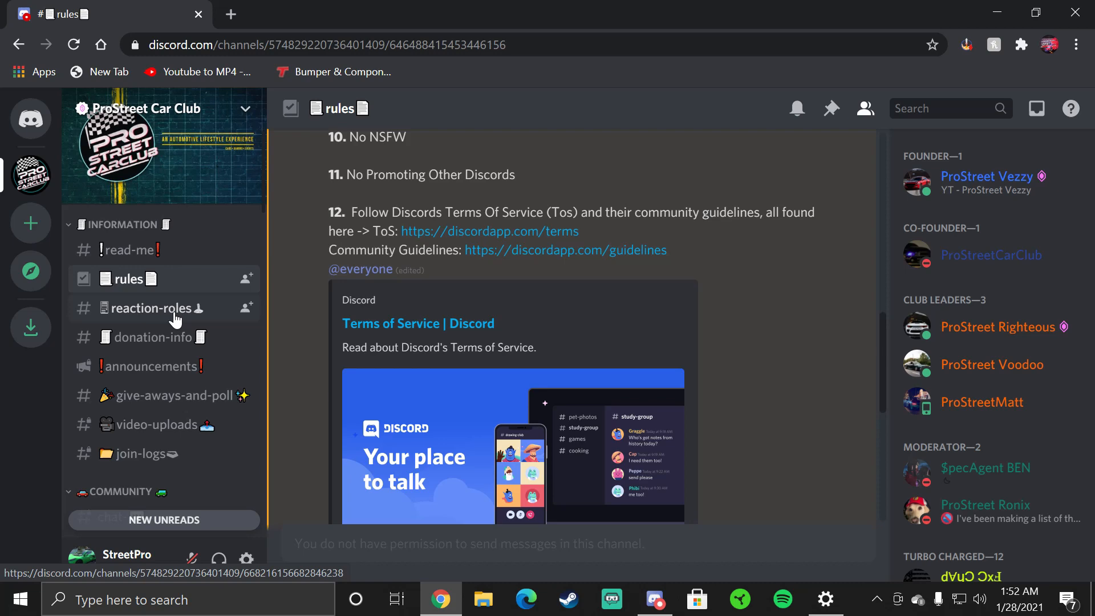
left_click(150, 308)
left_click(153, 338)
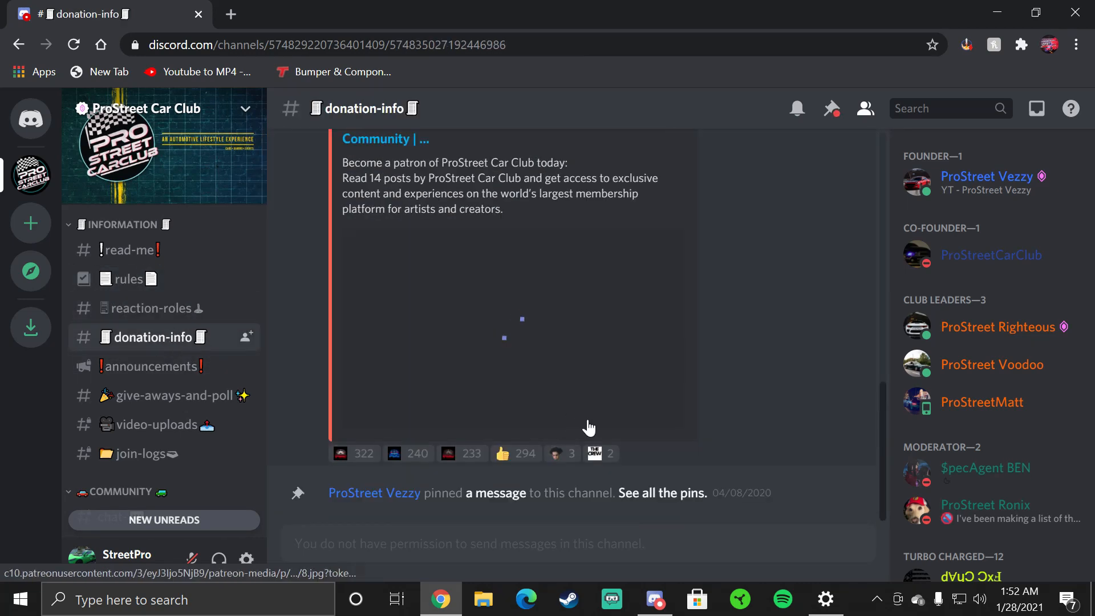
scroll(146, 313, "down", 3)
scroll(154, 321, "down", 3)
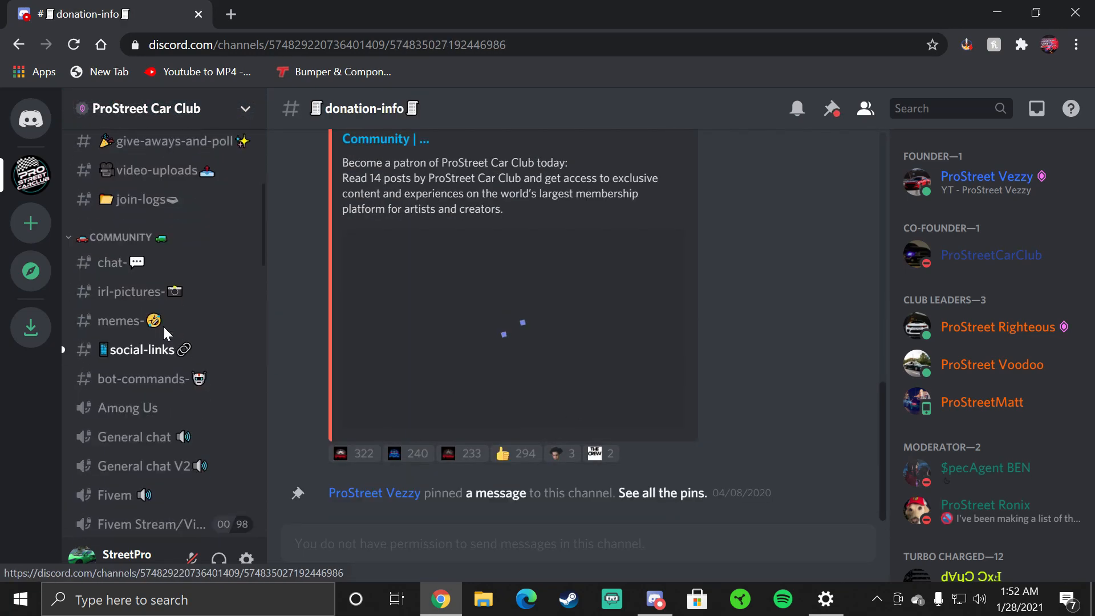
left_click(111, 260)
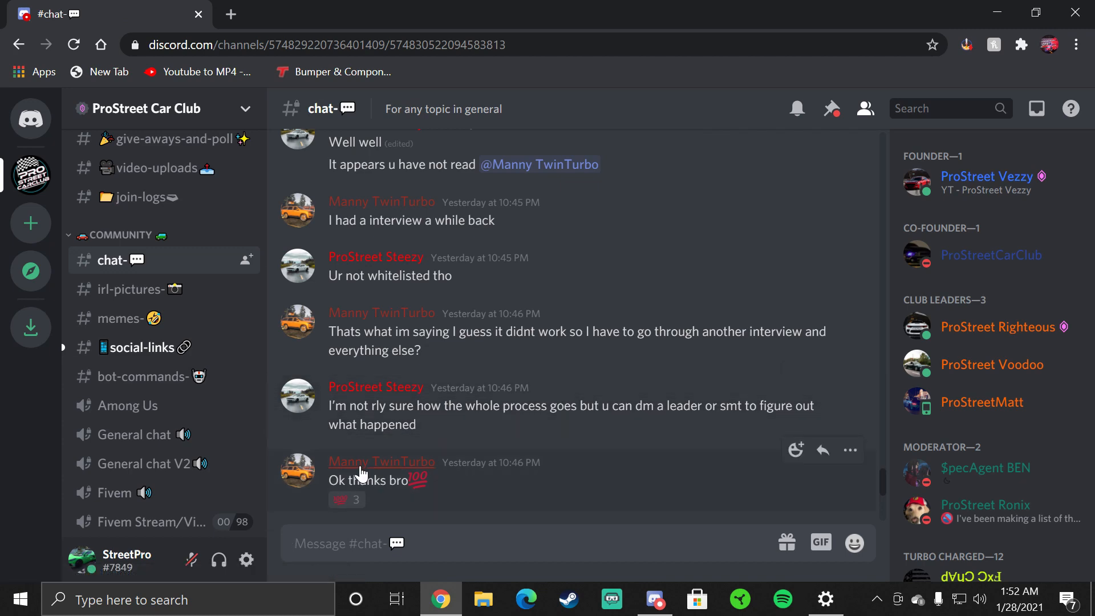
left_click(381, 460)
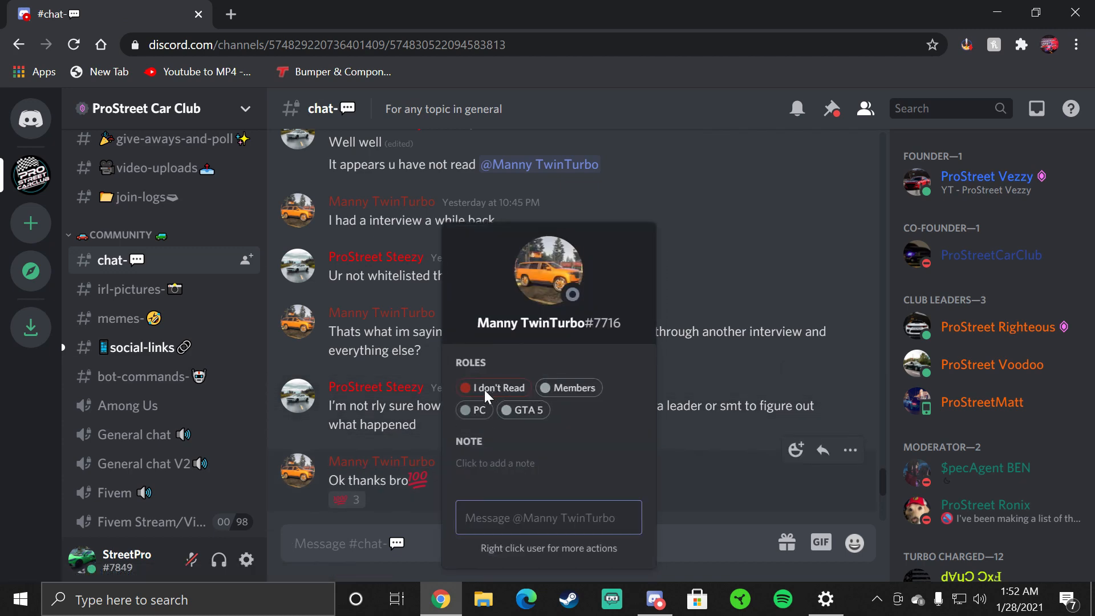
key("Escape")
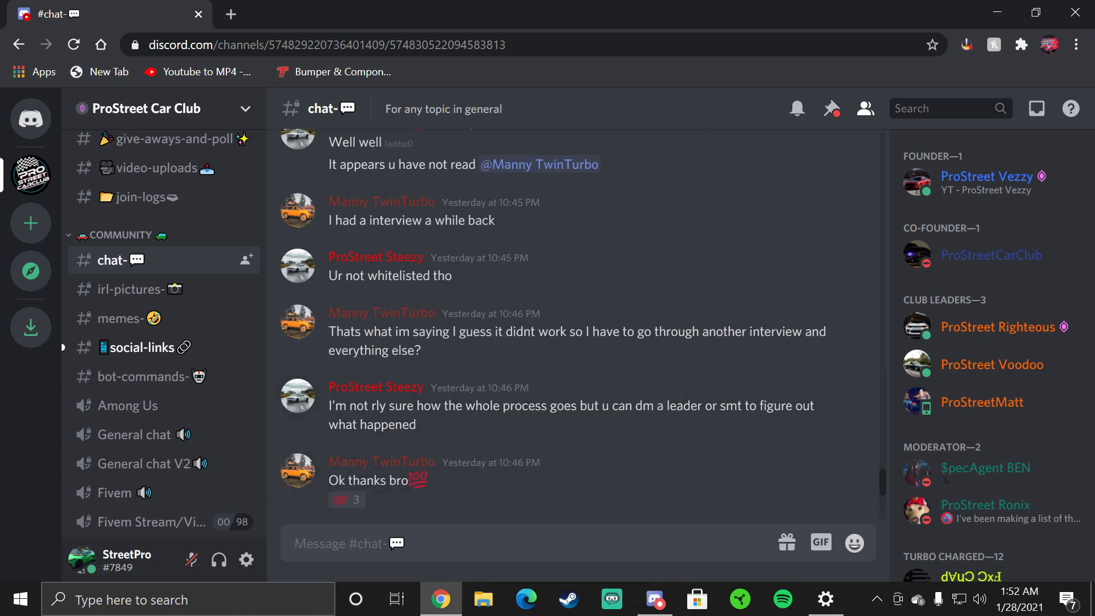
type("@")
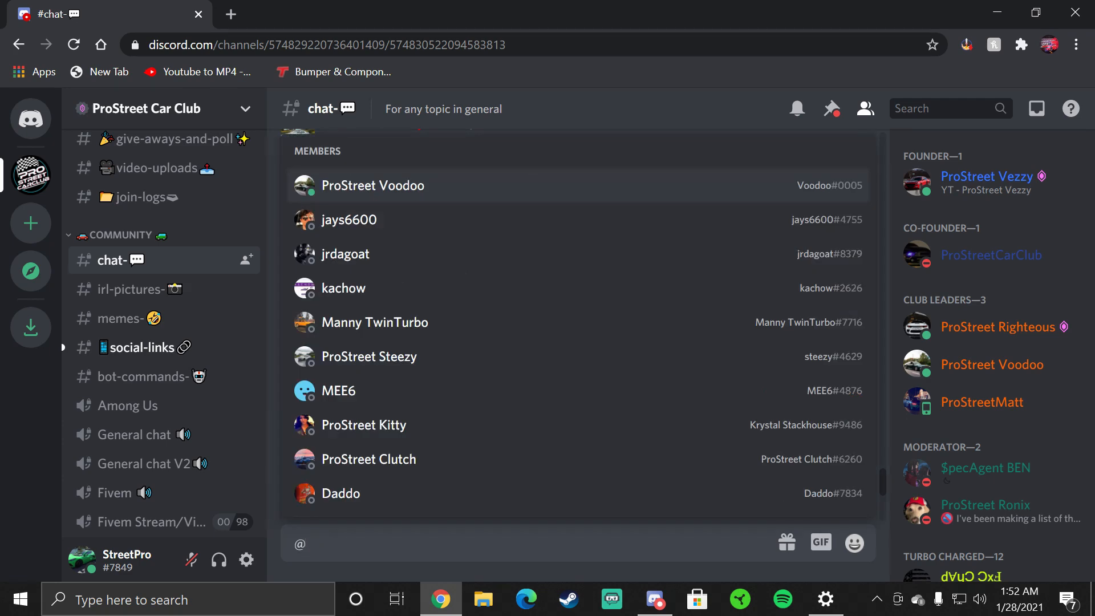
type("NON")
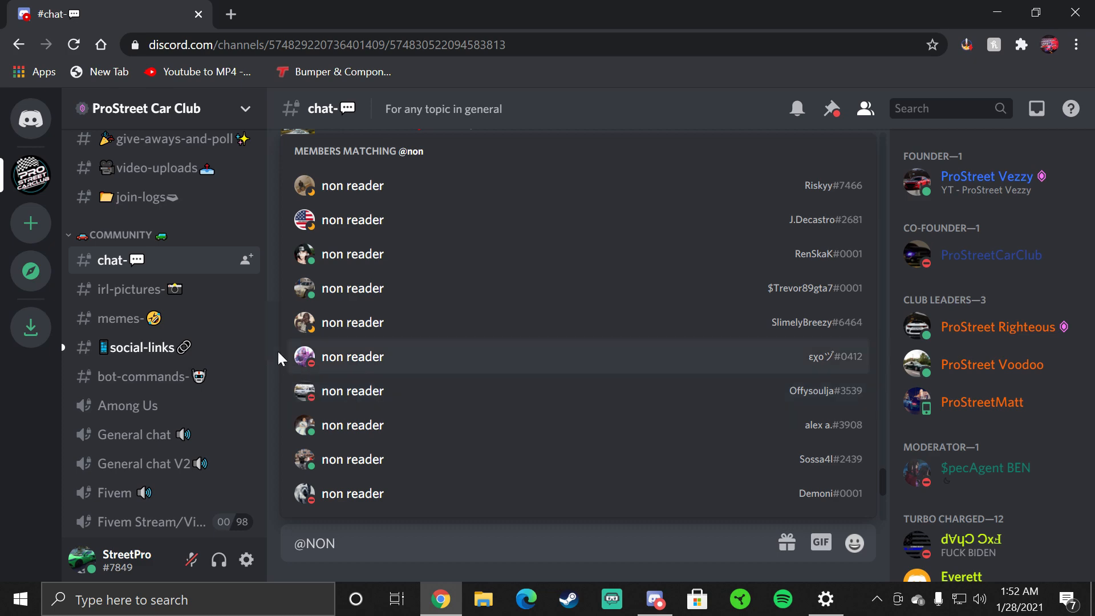
left_click(268, 338)
double_click(313, 544)
key("BackSpace")
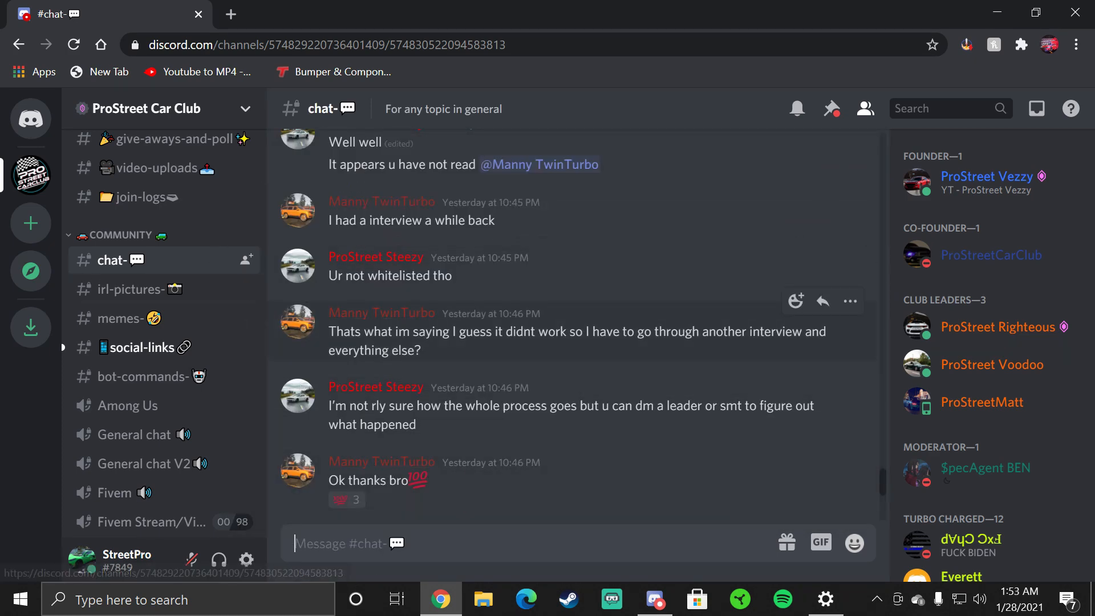
mouse_move(137, 289)
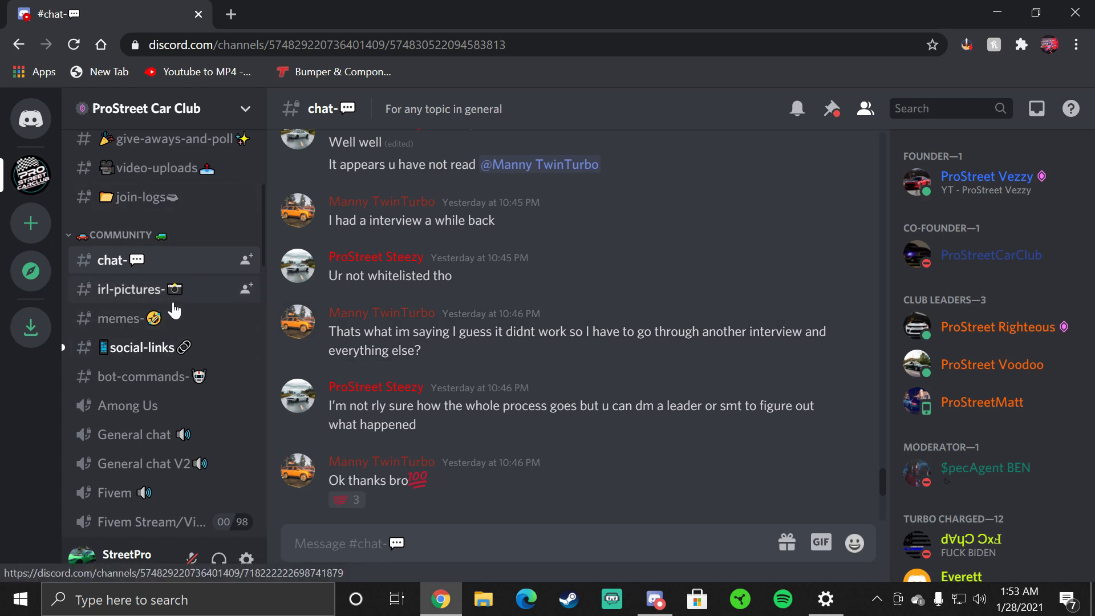
scroll(191, 297, "up", 3)
scroll(191, 296, "down", 3)
scroll(182, 309, "down", 2)
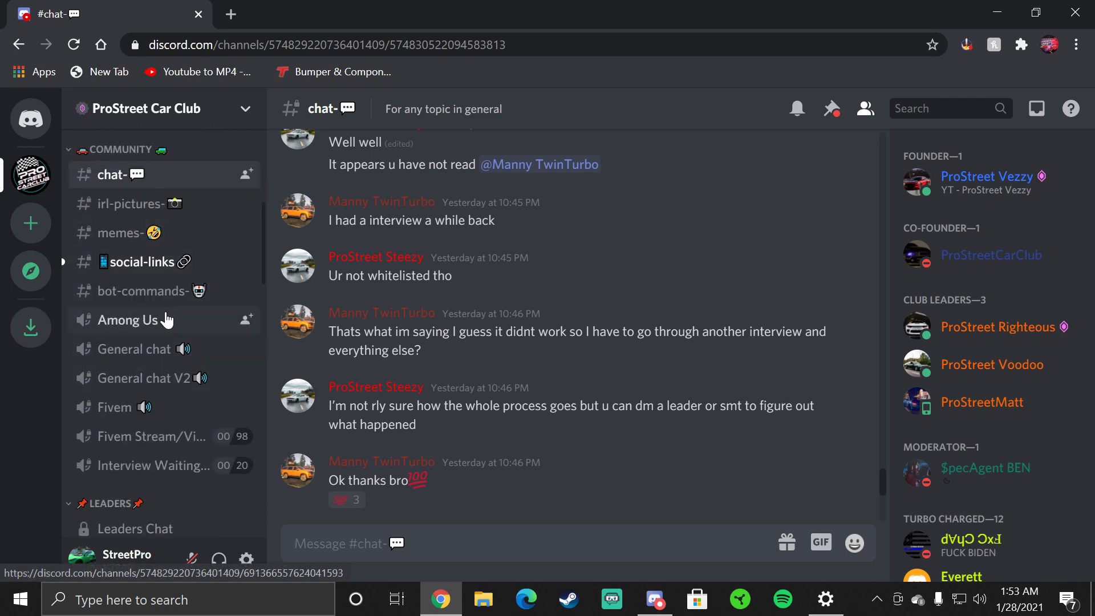
scroll(167, 319, "down", 4)
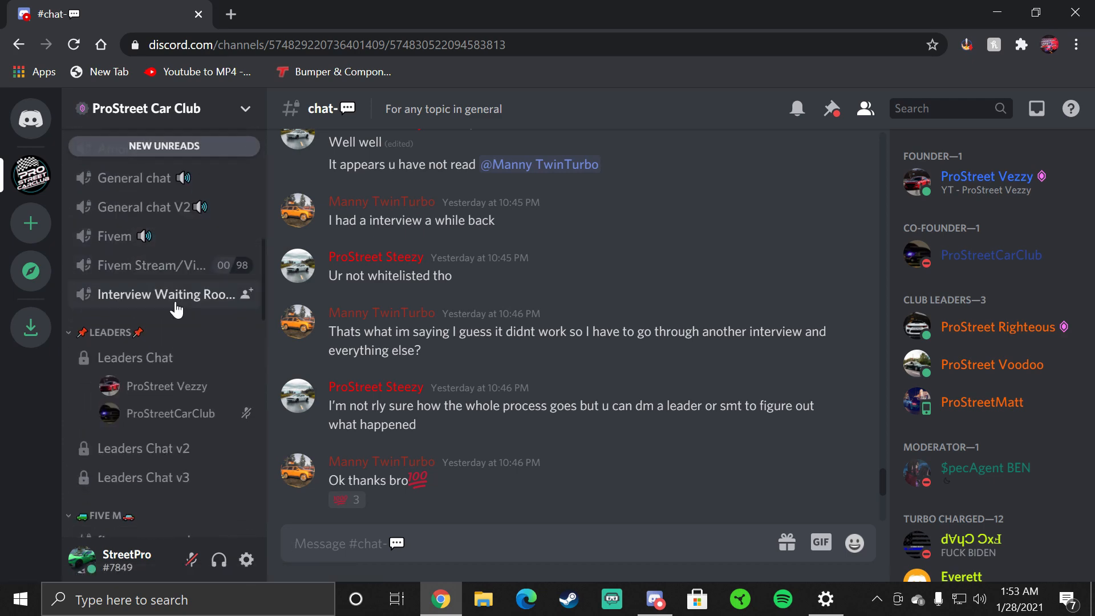
scroll(176, 328, "down", 3)
scroll(175, 328, "down", 3)
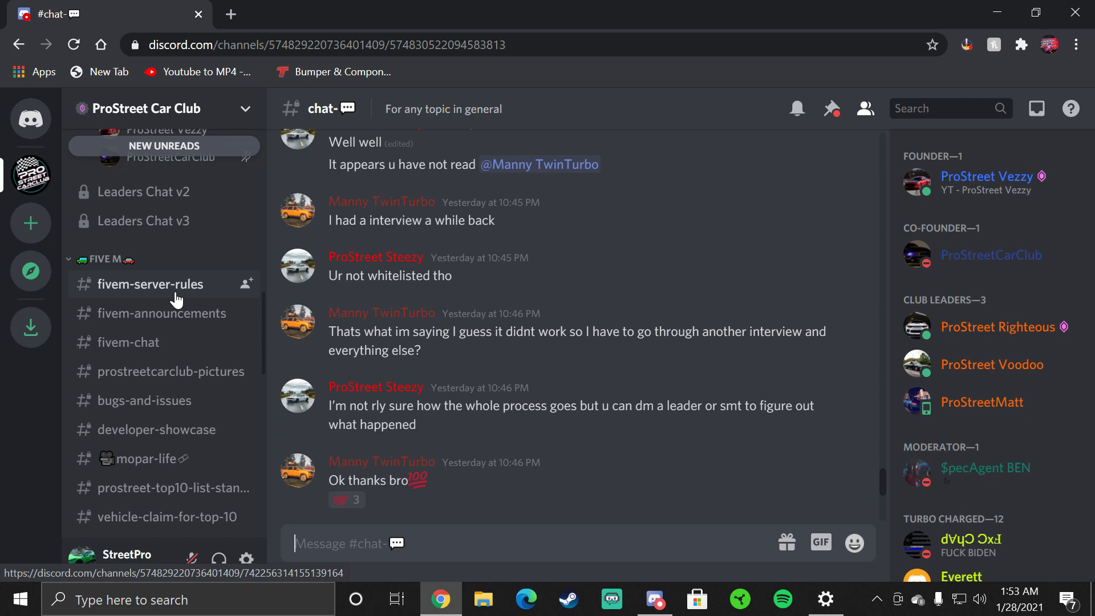
scroll(171, 316, "down", 3)
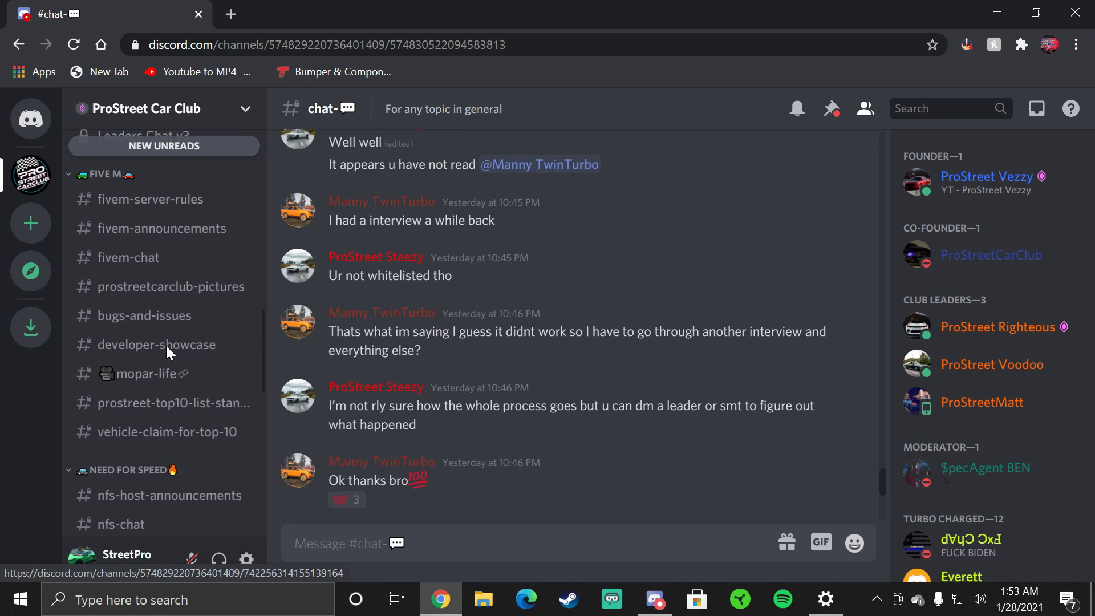
scroll(171, 317, "down", 3)
scroll(172, 315, "down", 1)
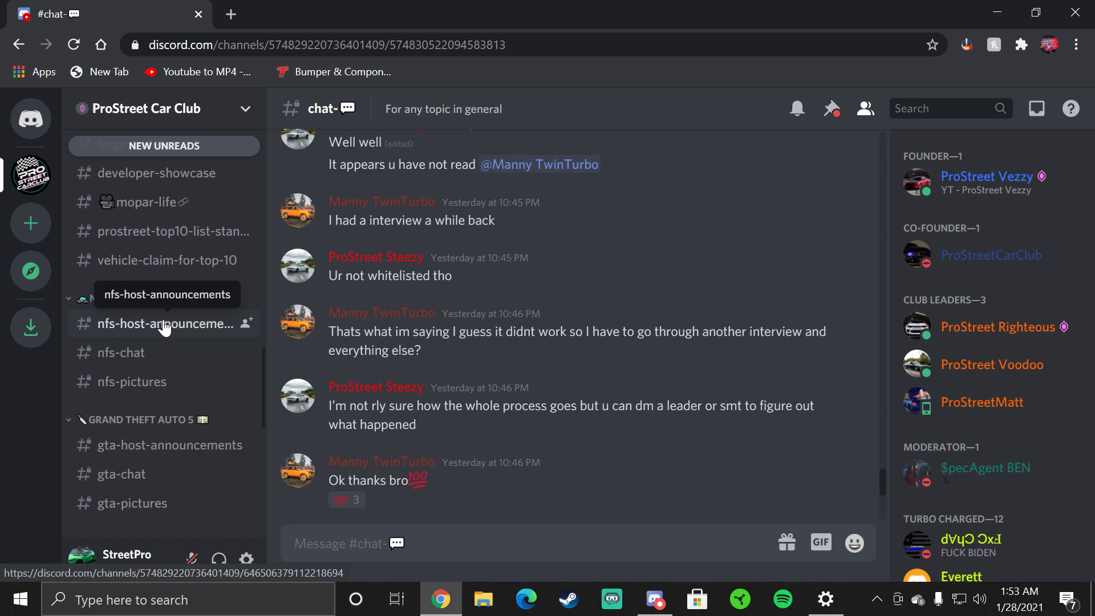
scroll(172, 325, "down", 2)
scroll(181, 349, "down", 3)
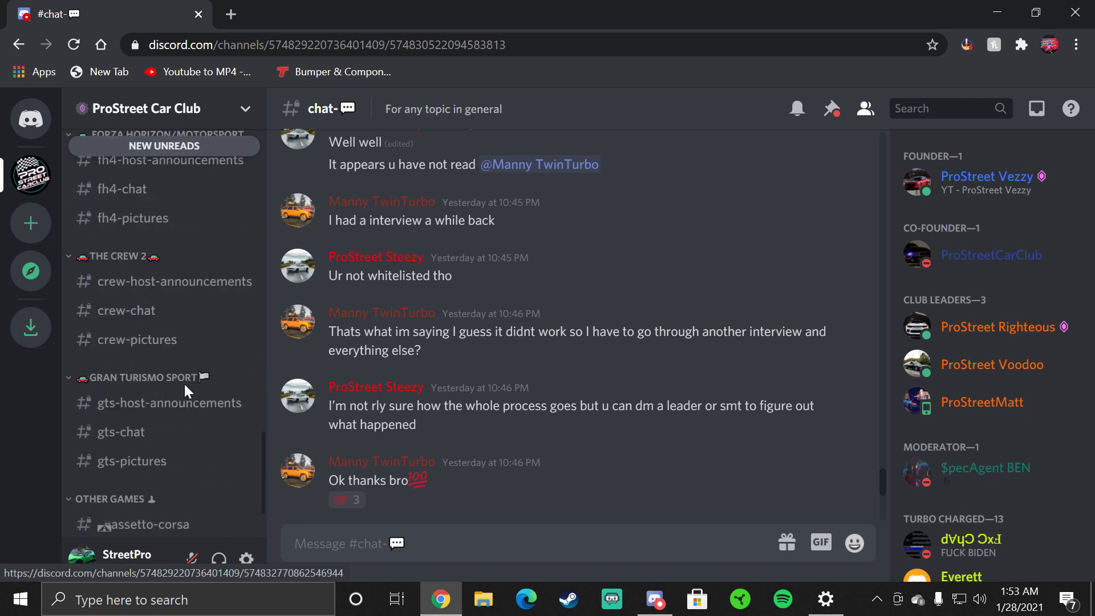
scroll(181, 359, "down", 1)
Bring up the context options for the OTHER GAMES category
right_click(172, 357)
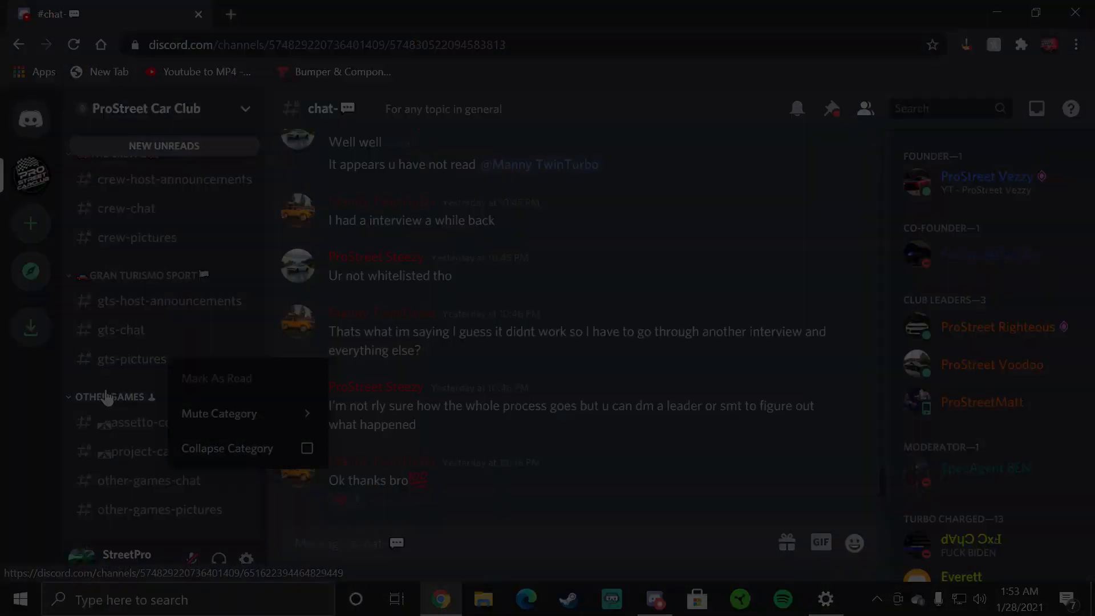